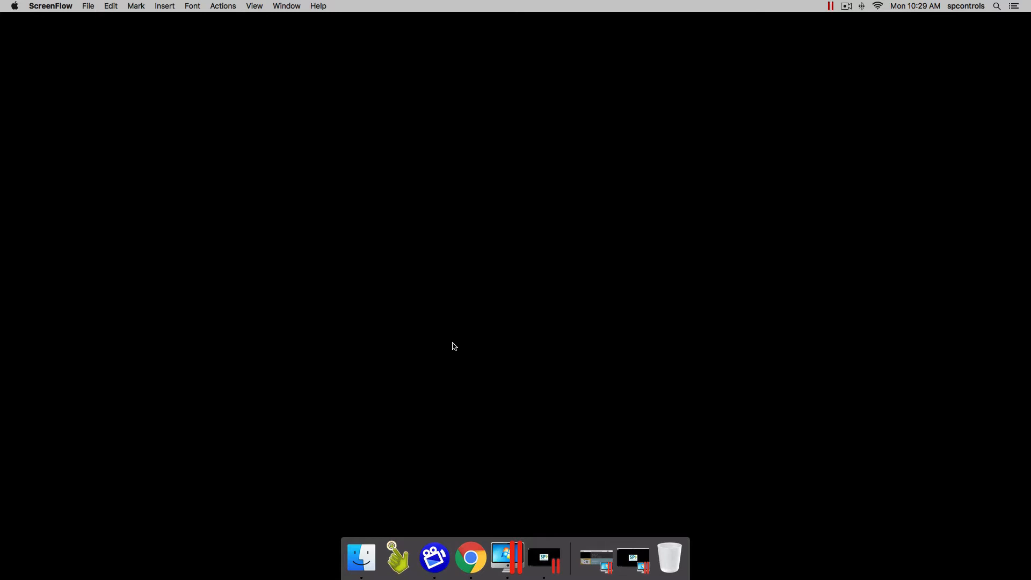
{"action": "left_click", "coordinate": [472, 569]}
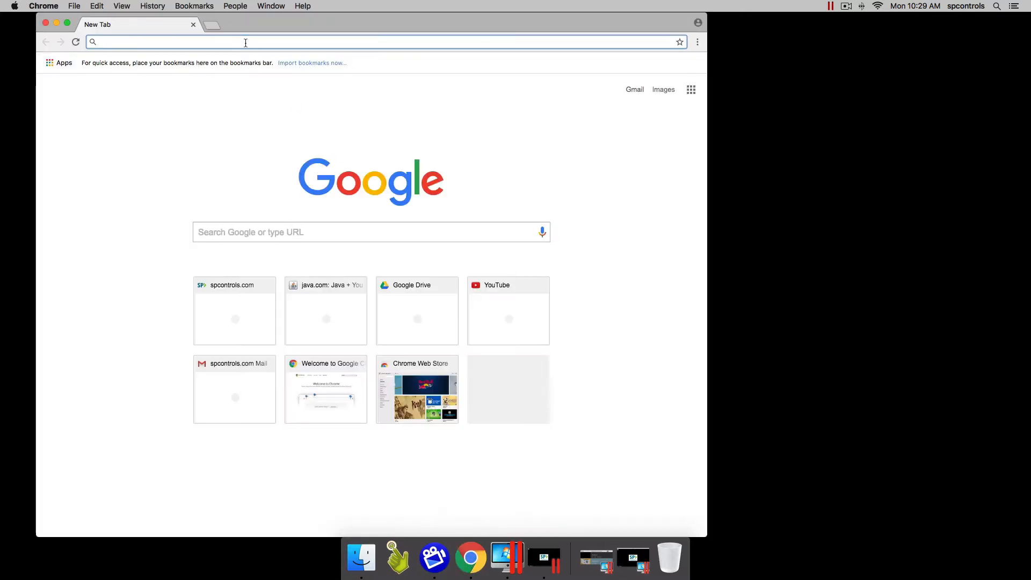
{"action": "type", "text": "www.java.com"}
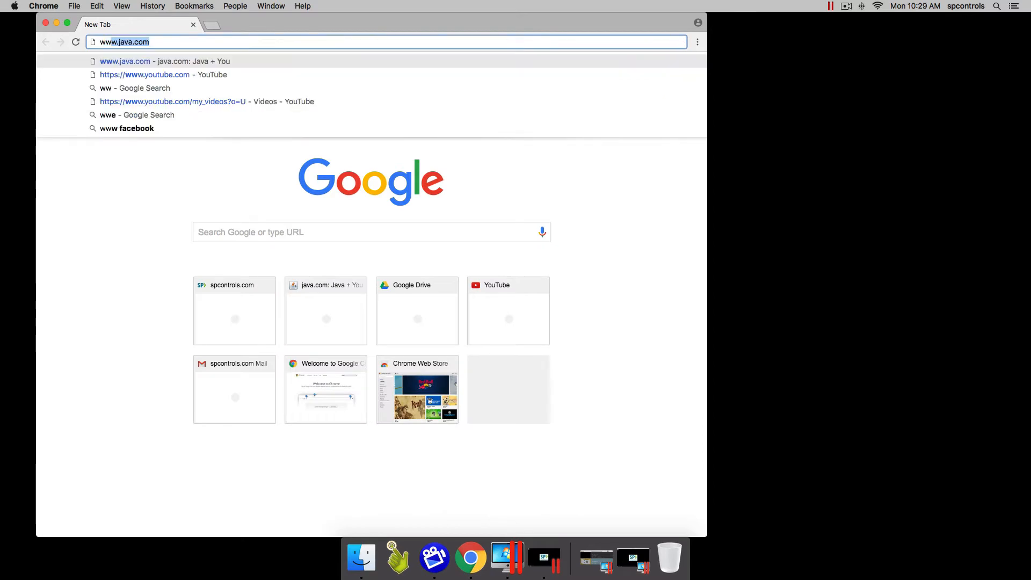
{"action": "key", "text": "Return"}
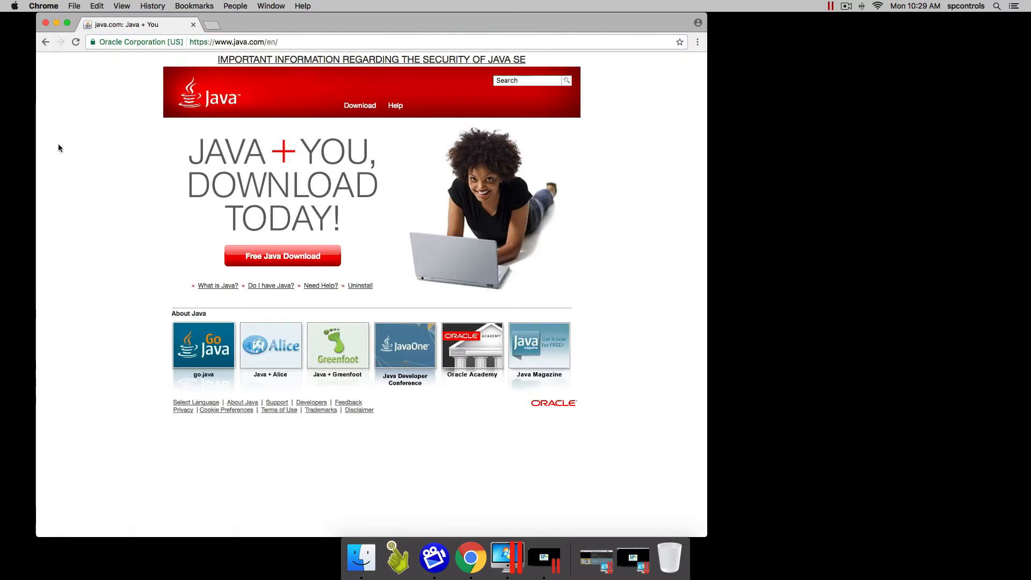
{"action": "left_click", "coordinate": [293, 257]}
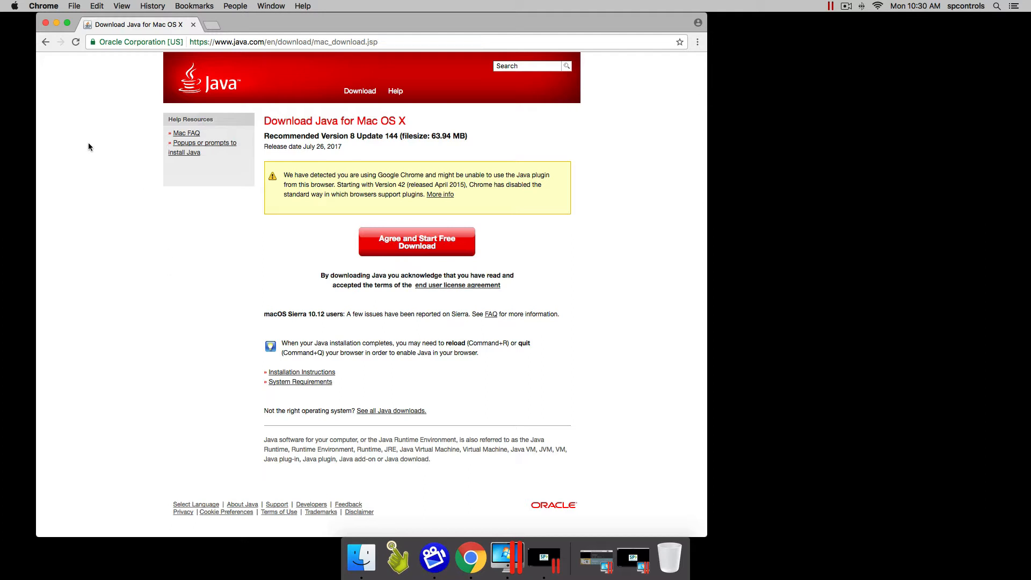
{"action": "left_click", "coordinate": [276, 41]}
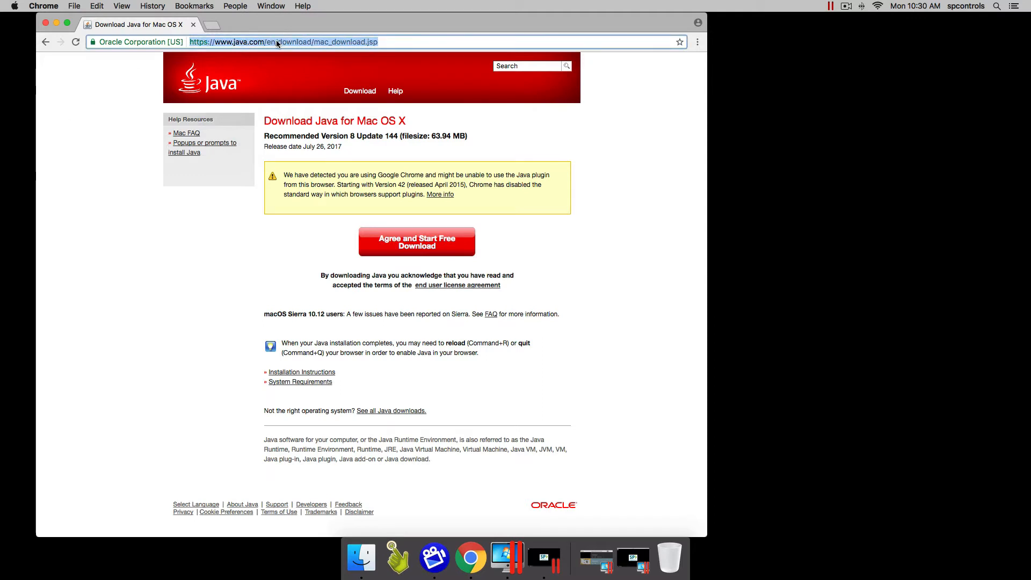
{"action": "type", "text": "spcontrols.c"}
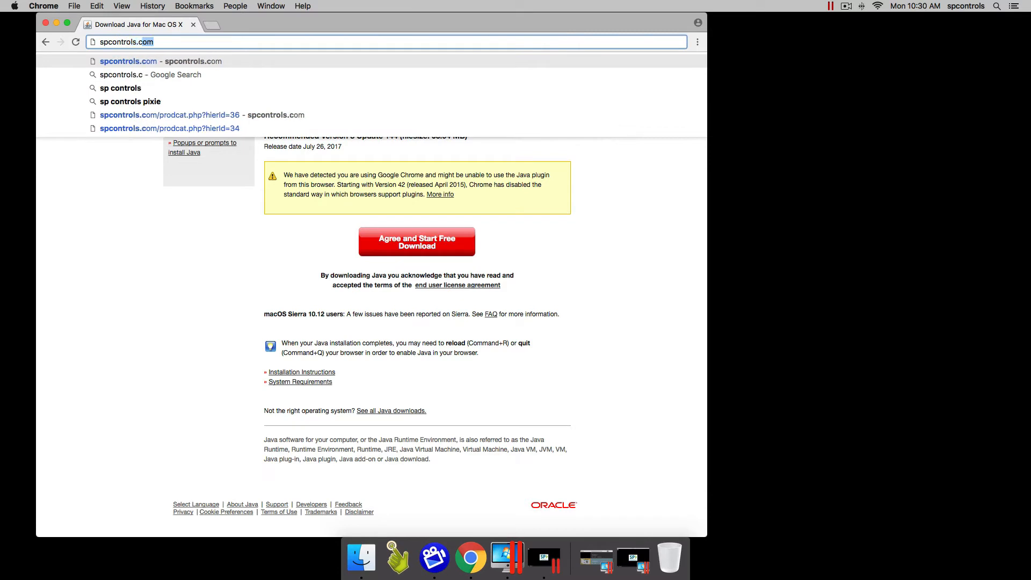
{"action": "type", "text": "om"}
Load spcontrols.com, open PixiePro Family > Networked Room Controller, view Related downloads, then close Chrome
{"action": "key", "text": "Return"}
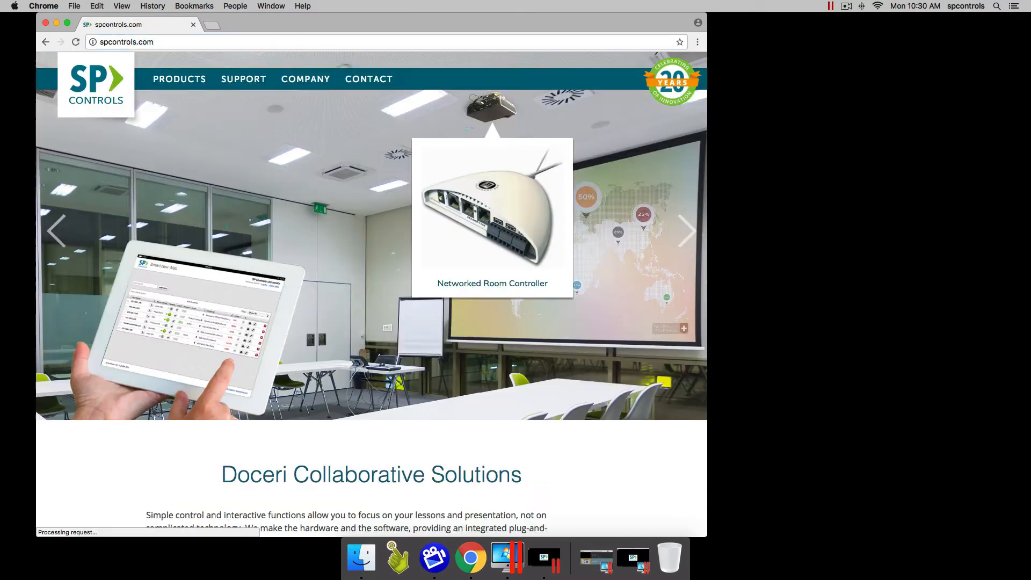
{"action": "mouse_move", "coordinate": [188, 81]}
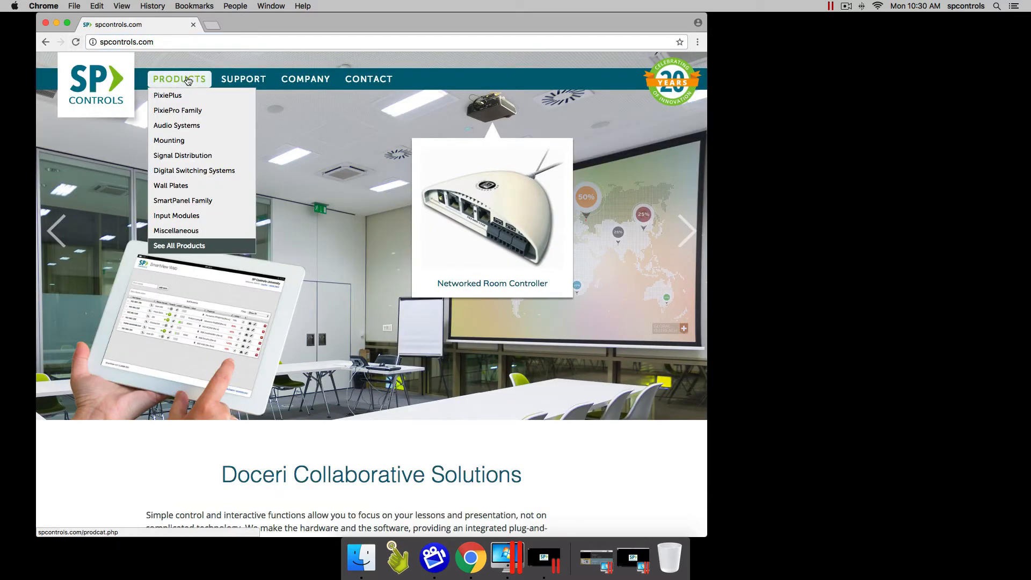
{"action": "left_click", "coordinate": [173, 117]}
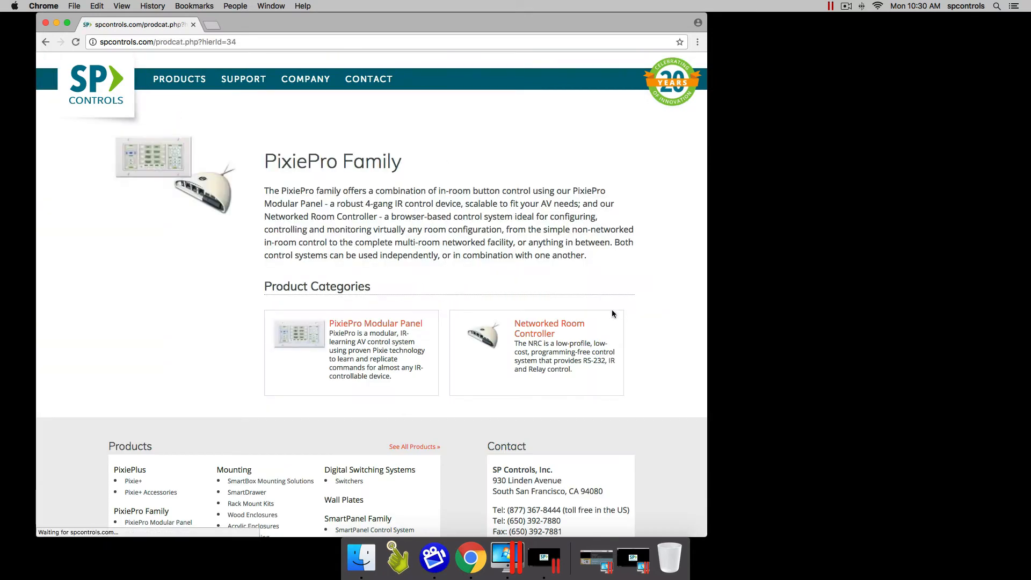
{"action": "left_click", "coordinate": [542, 335]}
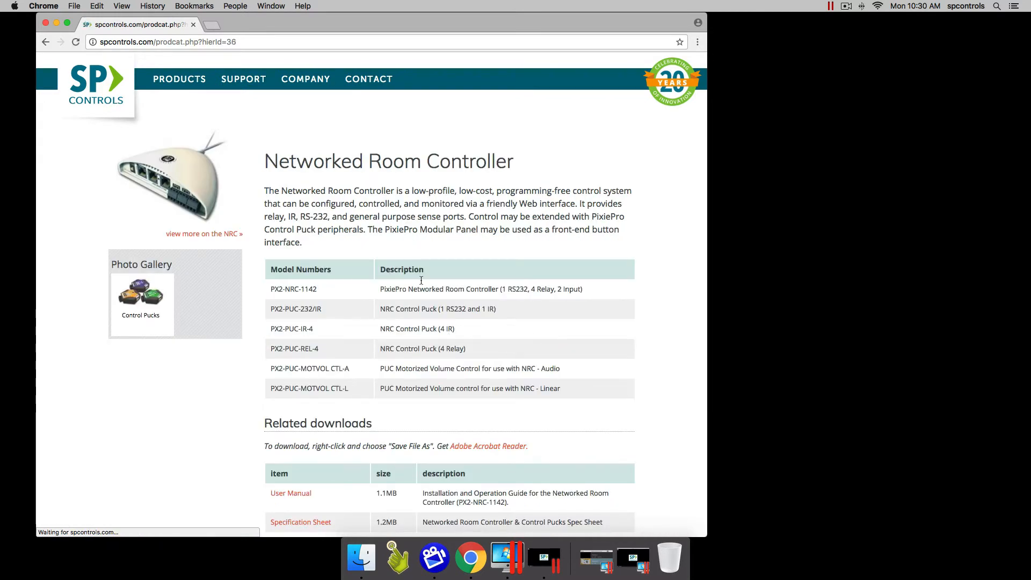
{"action": "scroll", "coordinate": [398, 262], "scroll_direction": "down", "scroll_amount": 5}
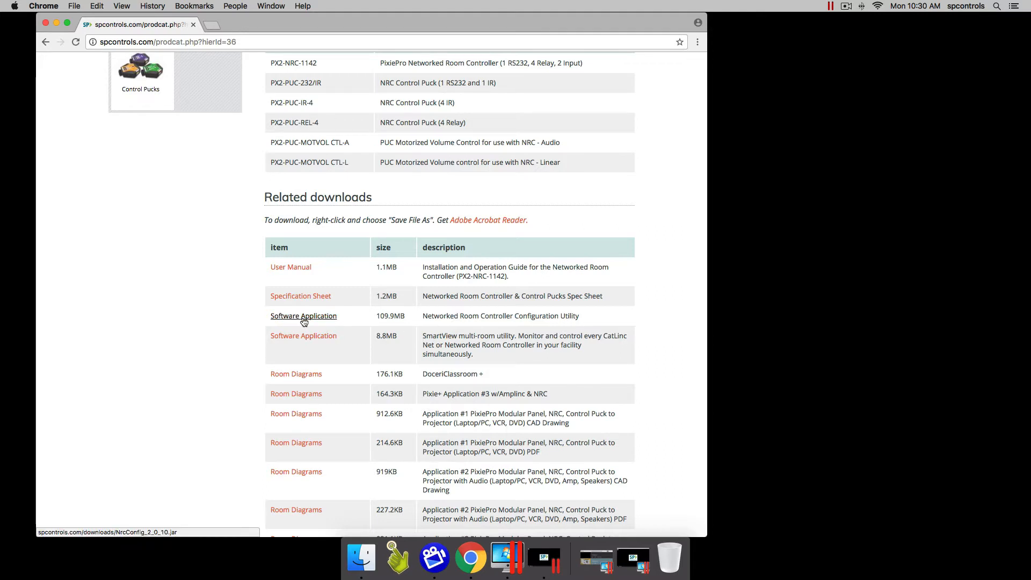
{"action": "left_click", "coordinate": [45, 24]}
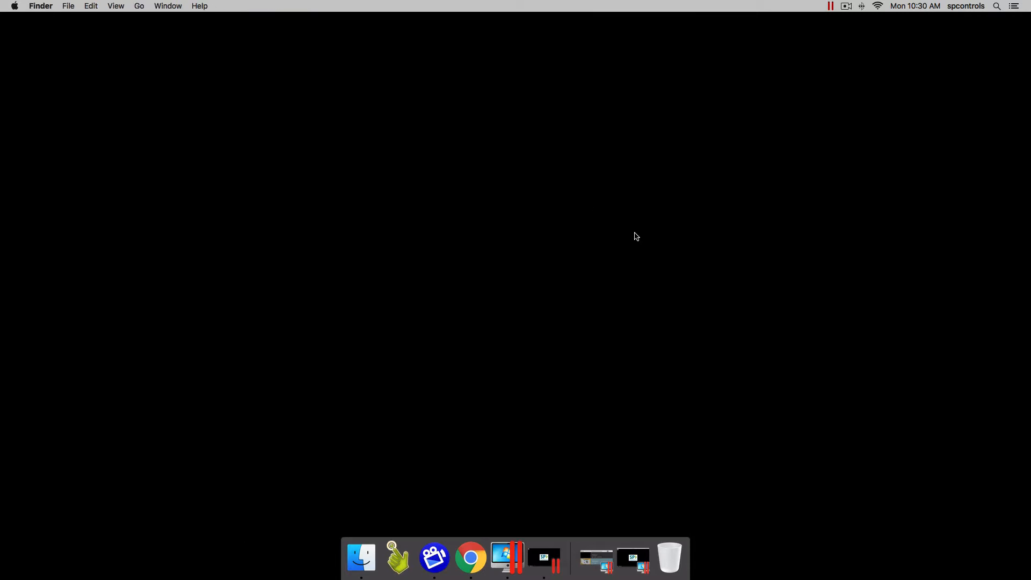
Launch the NRC config utility via Spotlight and run Check Updates until the display driver update completes
{"action": "key", "text": "super+space"}
{"action": "type", "text": "nrc"}
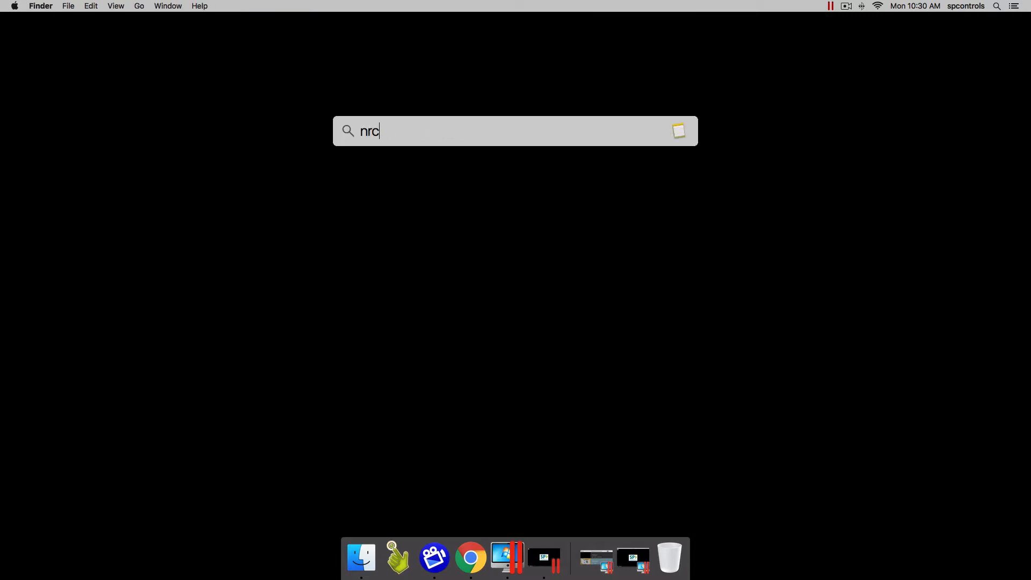
{"action": "key", "text": "Return"}
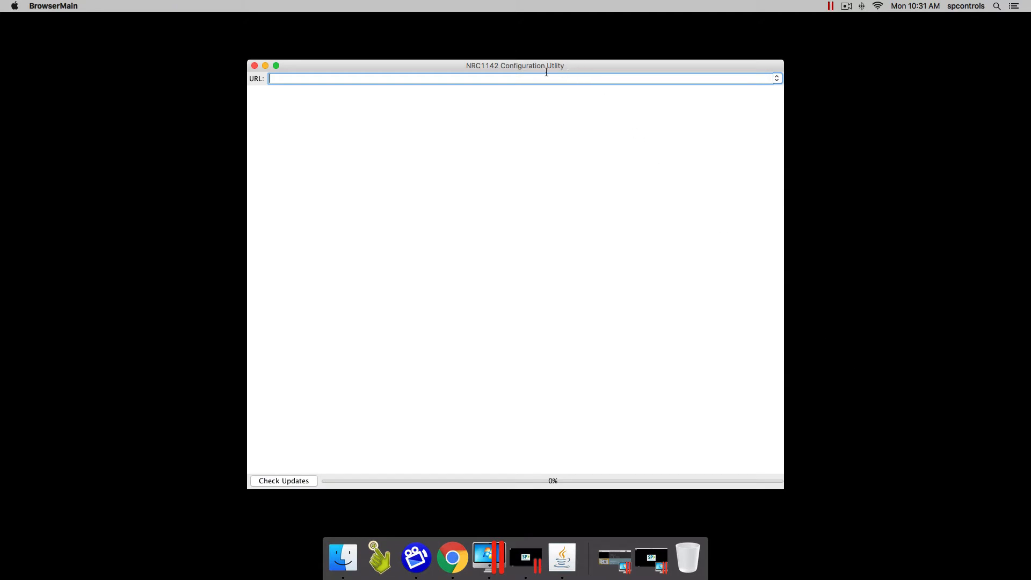
{"action": "left_click", "coordinate": [288, 482]}
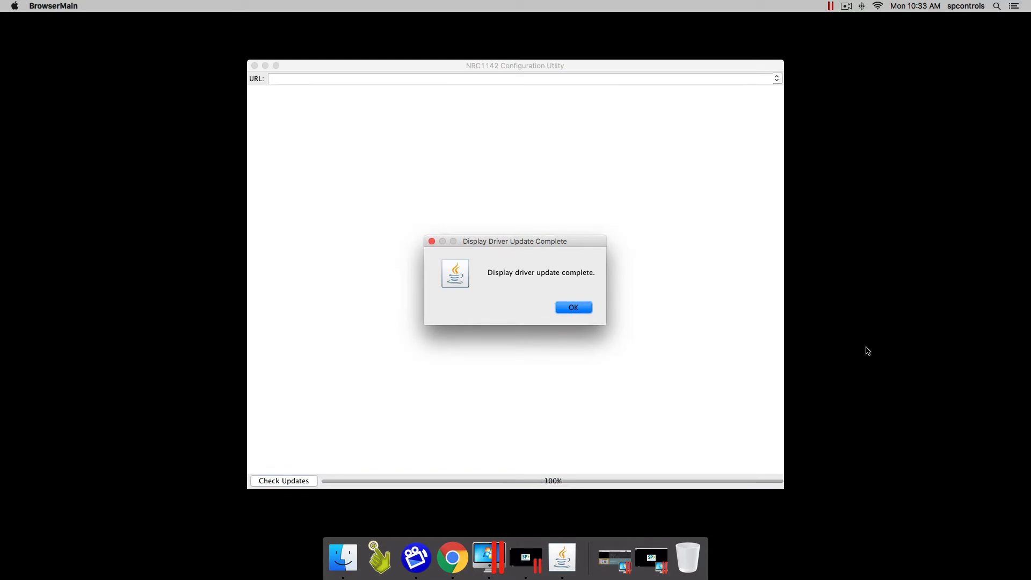
{"action": "left_click", "coordinate": [577, 309]}
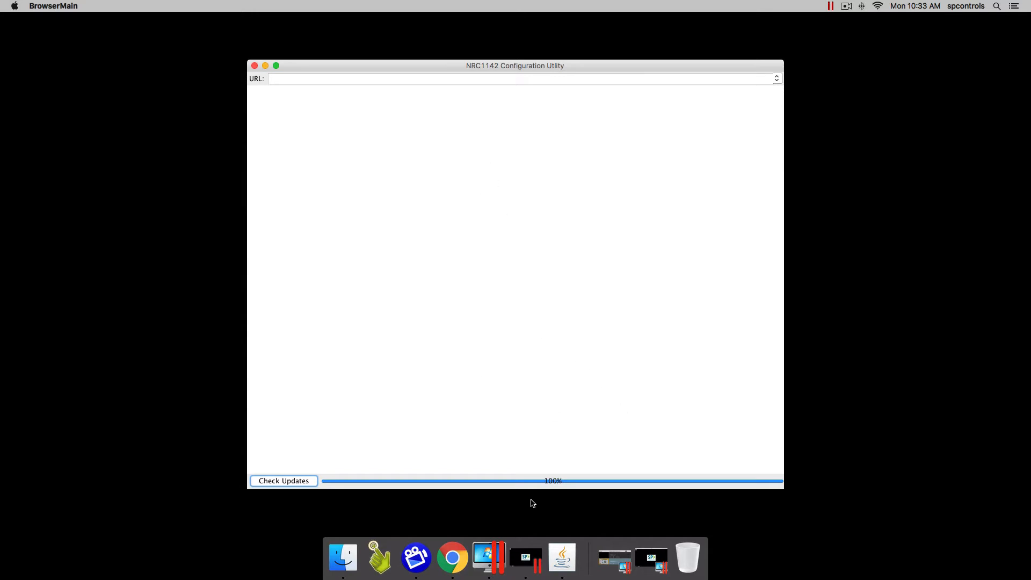
Inspect the Mac's Ethernet settings in Network Preferences, then return to the Windows 7 VM
{"action": "left_click", "coordinate": [877, 6]}
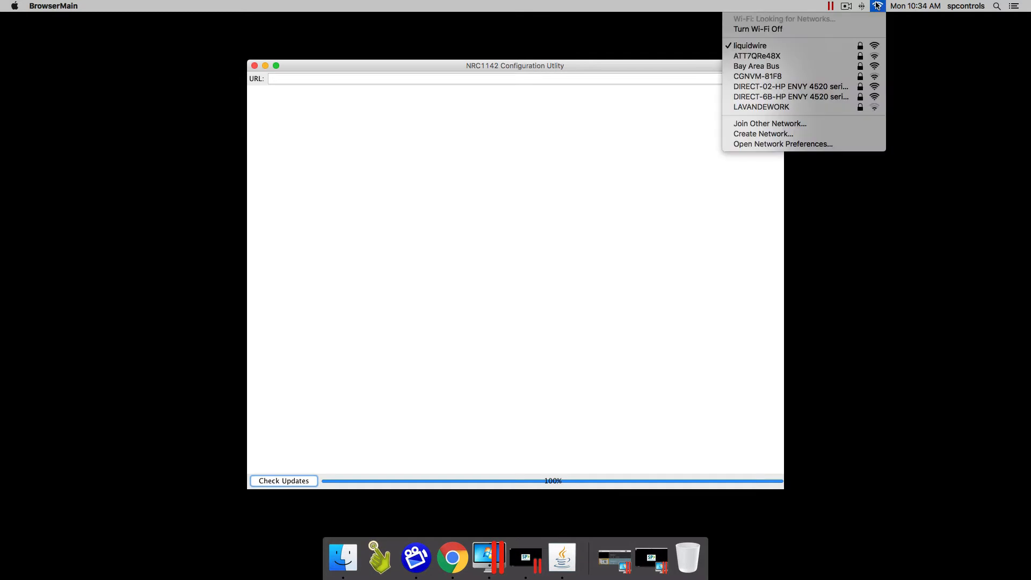
{"action": "left_click", "coordinate": [808, 145]}
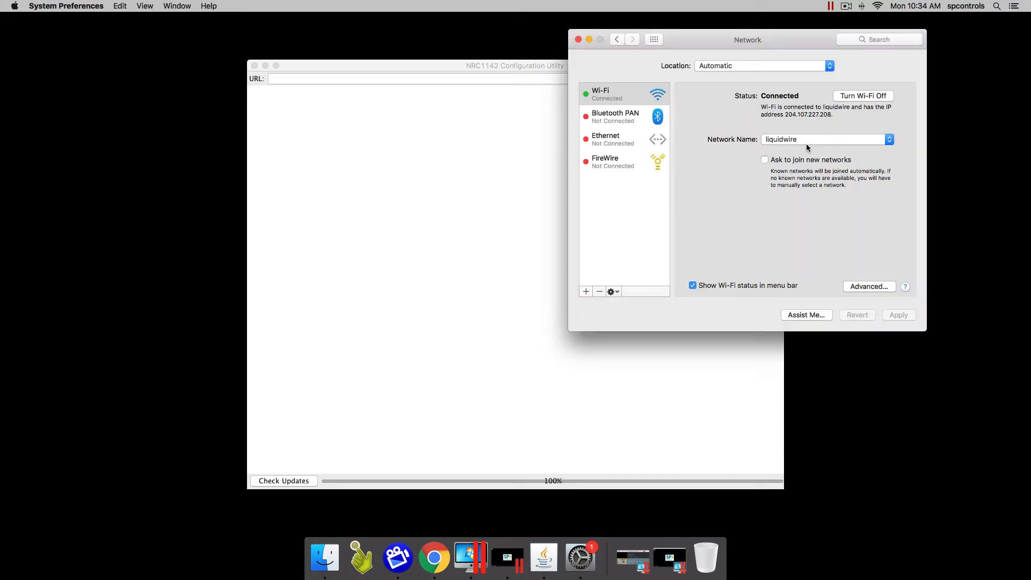
{"action": "left_click", "coordinate": [607, 140]}
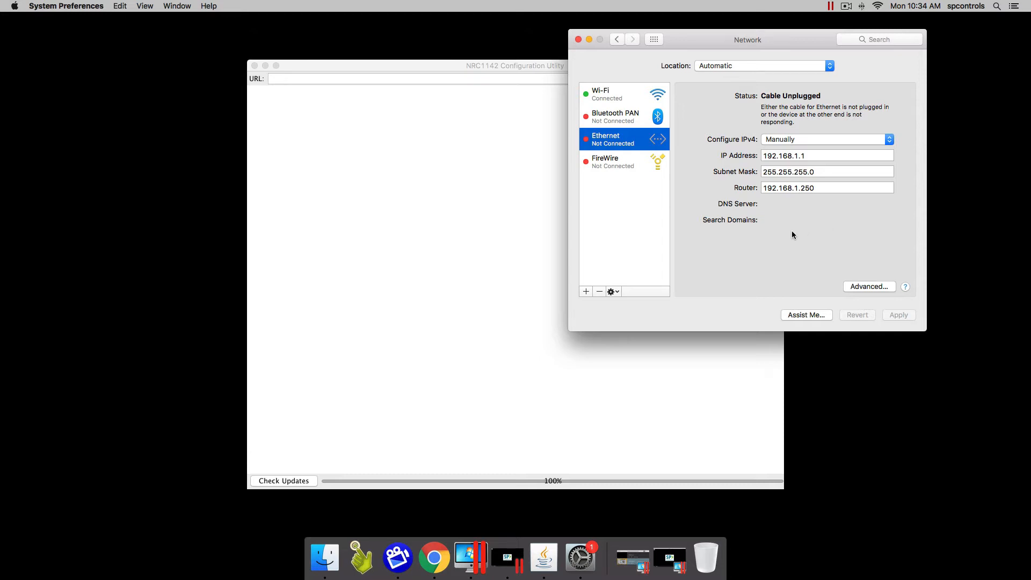
{"action": "left_click", "coordinate": [578, 40]}
{"action": "left_click", "coordinate": [632, 558]}
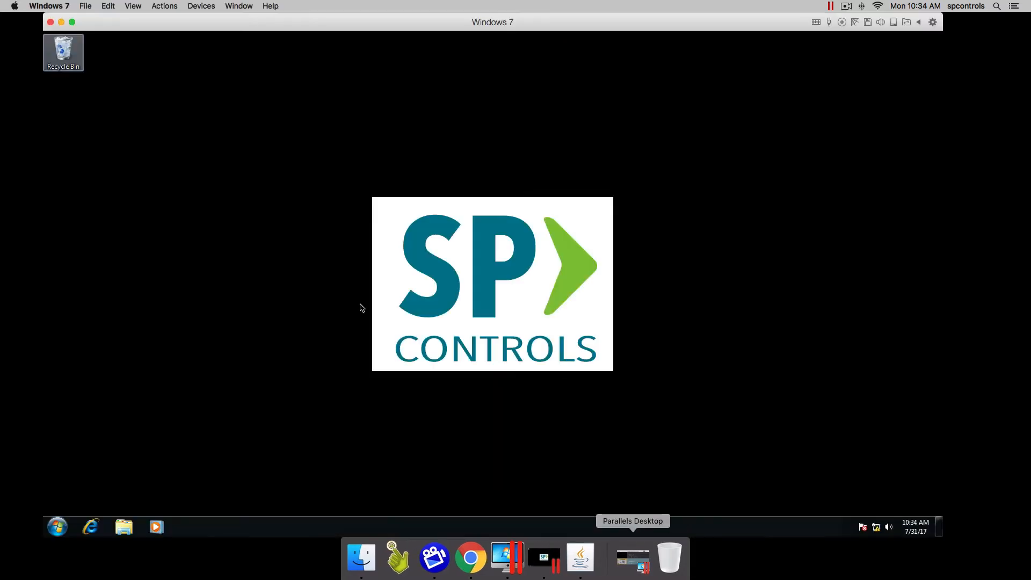
Open the Local Area Connection properties through Windows' Network and Sharing Center
{"action": "left_click", "coordinate": [57, 527]}
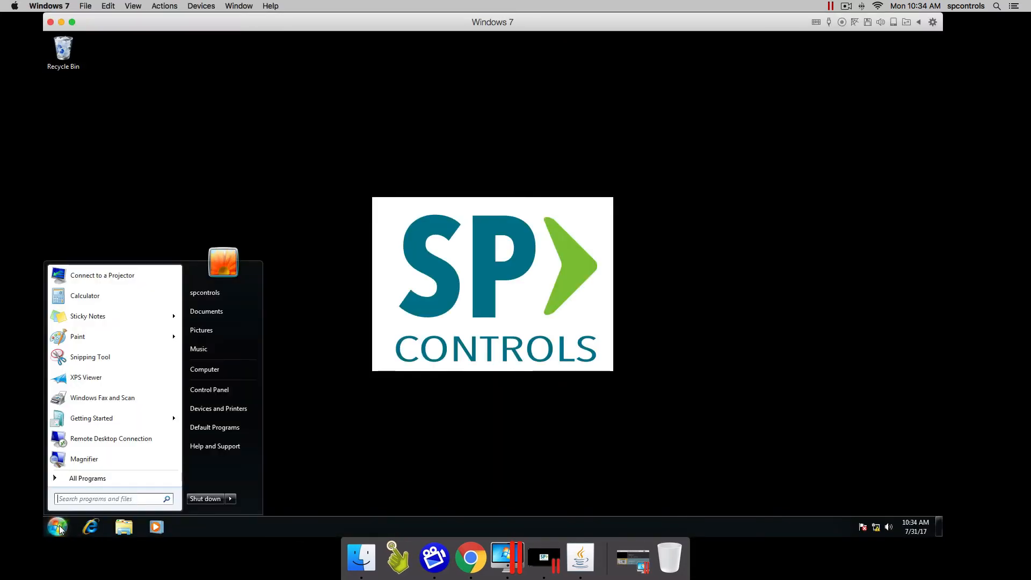
{"action": "type", "text": "network"}
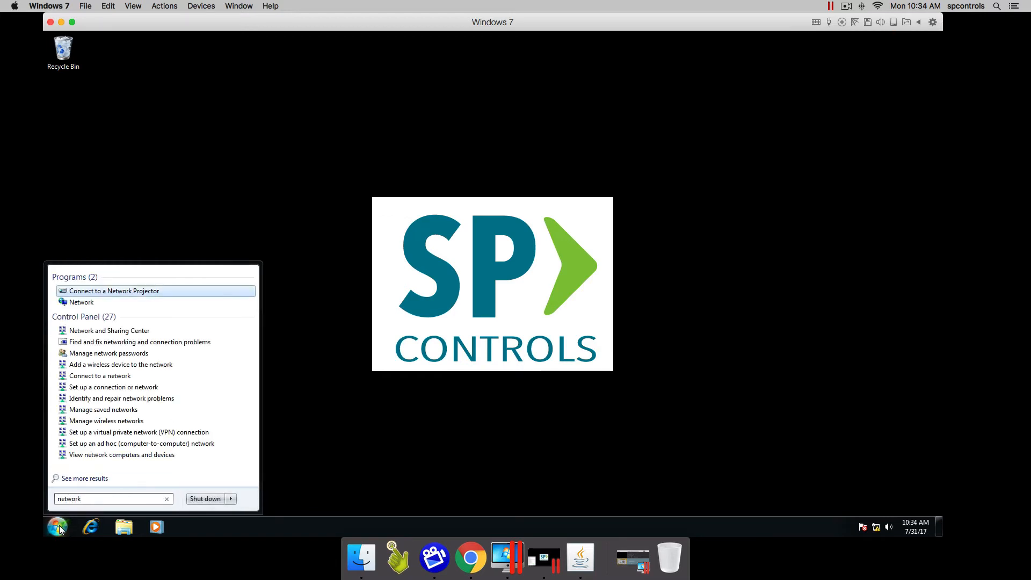
{"action": "left_click", "coordinate": [160, 332]}
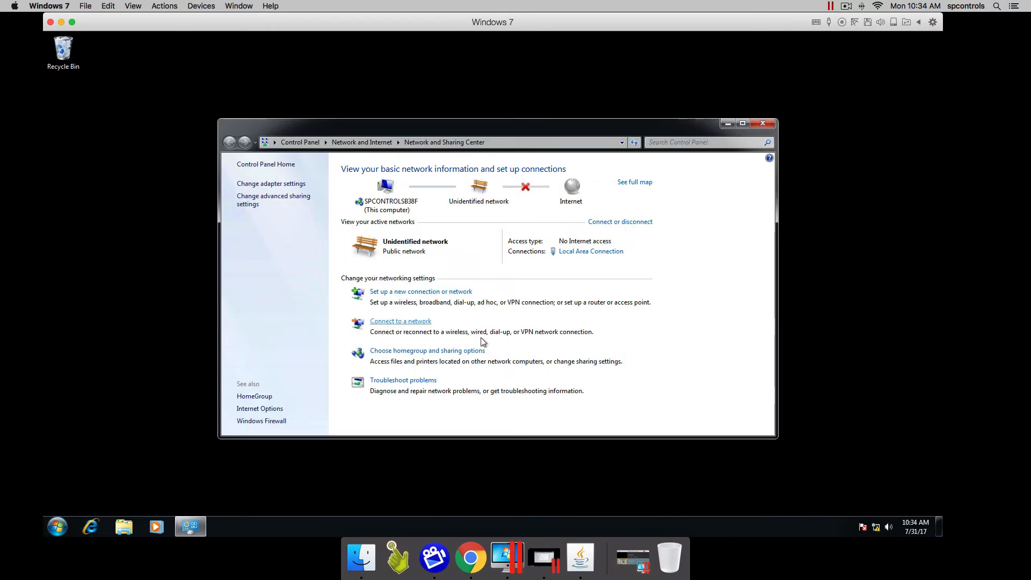
{"action": "left_click", "coordinate": [287, 184]}
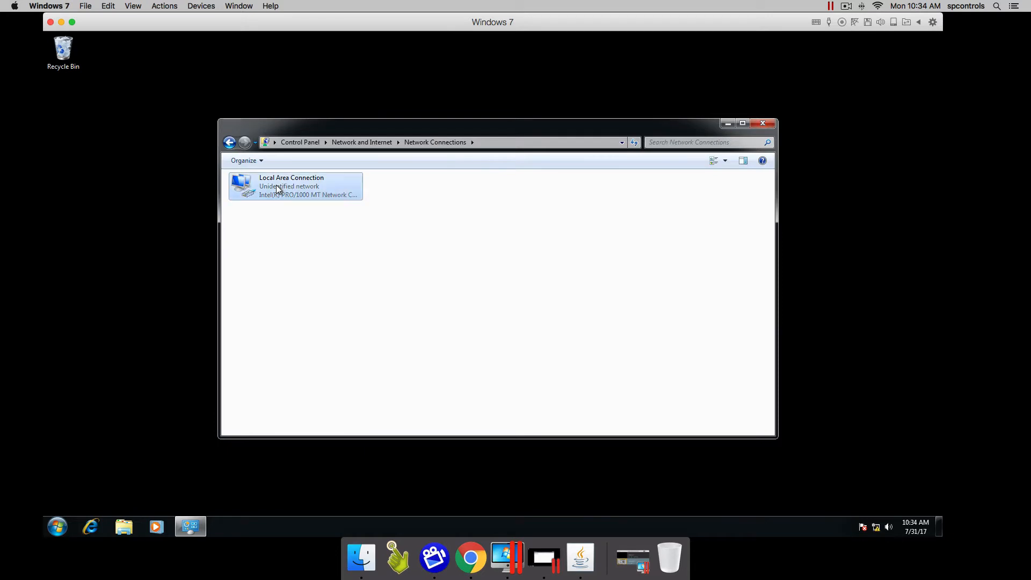
{"action": "right_click", "coordinate": [276, 185]}
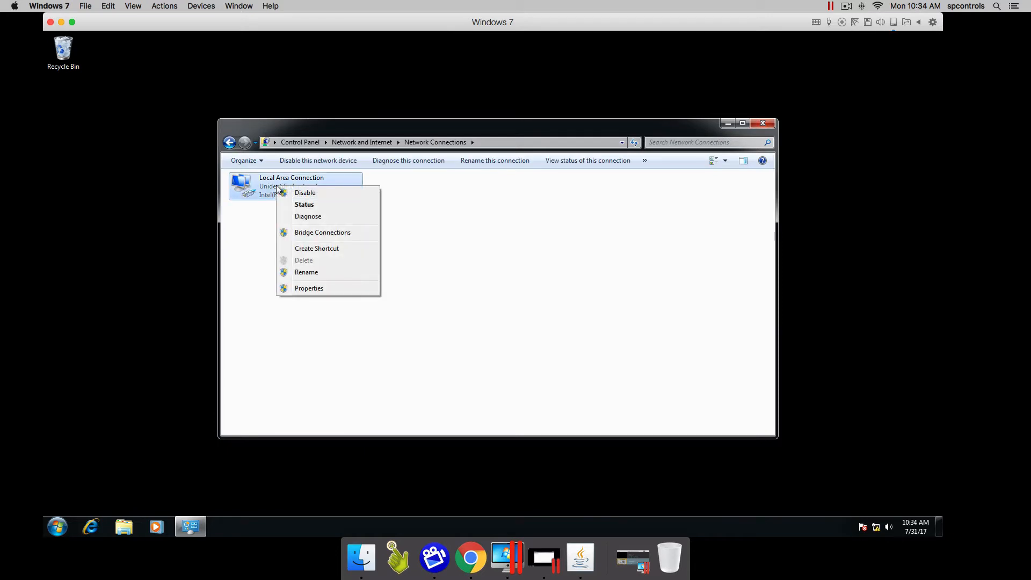
{"action": "left_click", "coordinate": [328, 290]}
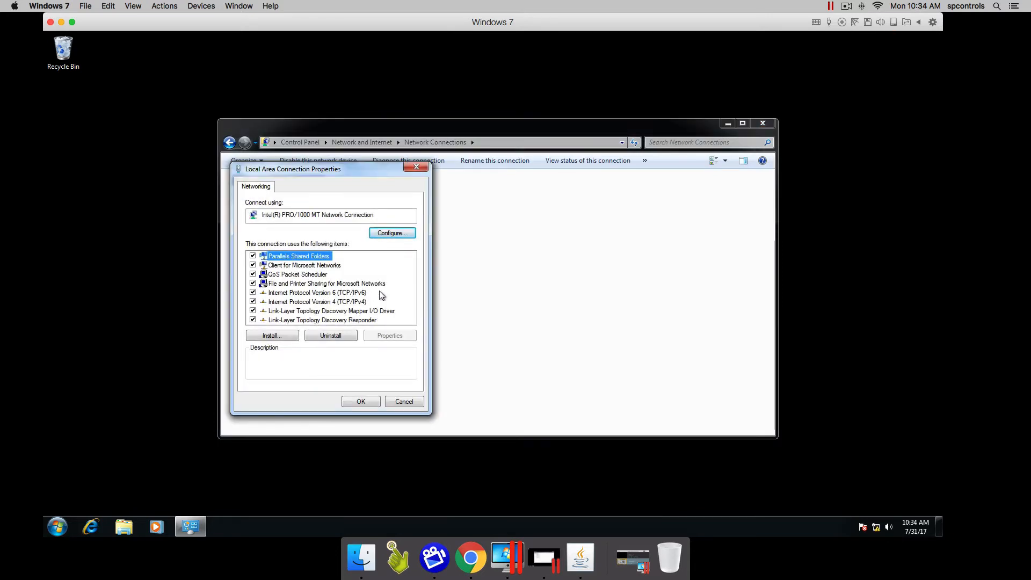
Confirm IPv4 settings 192.168.1.1, 255.255.255.0, gateway 192.168.1.250 and close the connection properties
{"action": "left_click", "coordinate": [348, 302]}
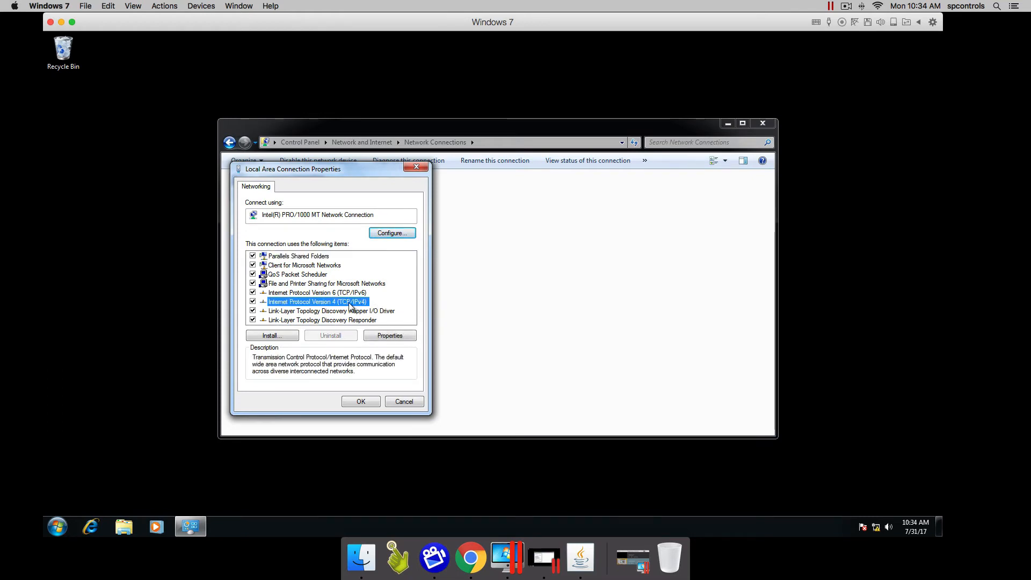
{"action": "left_click", "coordinate": [389, 335]}
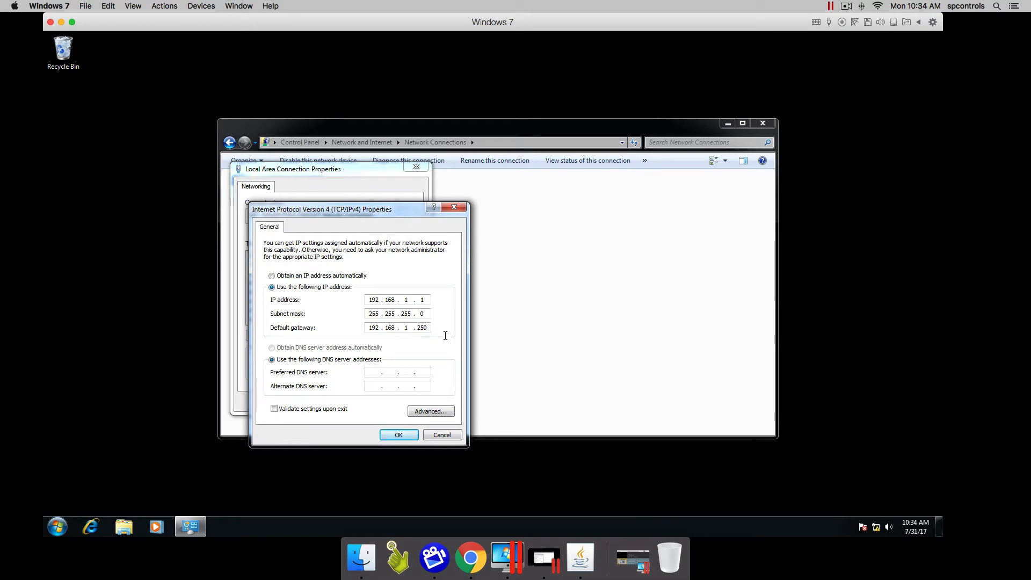
{"action": "left_click", "coordinate": [402, 433]}
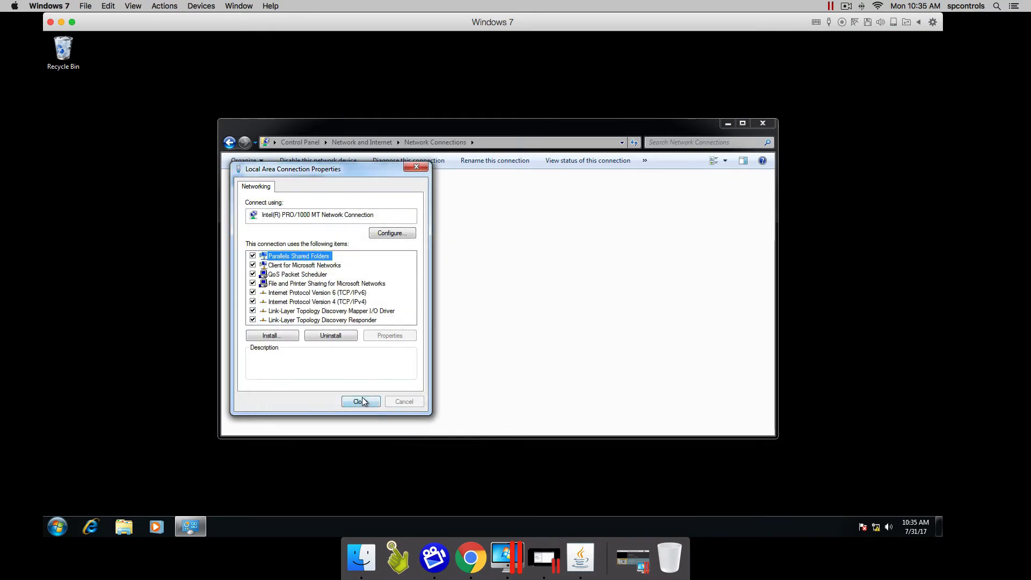
{"action": "left_click", "coordinate": [361, 400]}
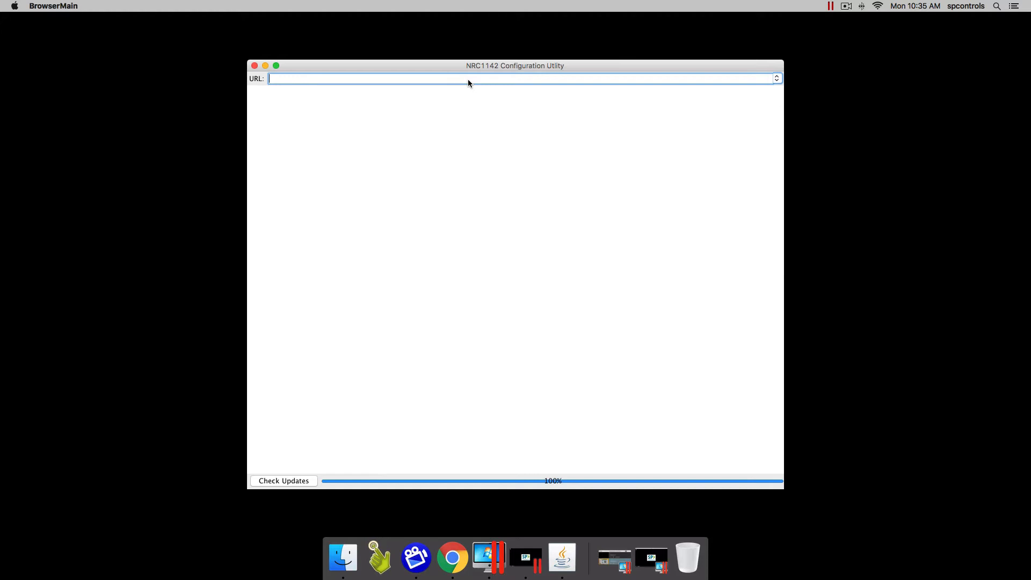
Connect to 192.168.1.100 and log in with User ID Admin and the account password
{"action": "type", "text": "192.168.1.100"}
{"action": "key", "text": "Return"}
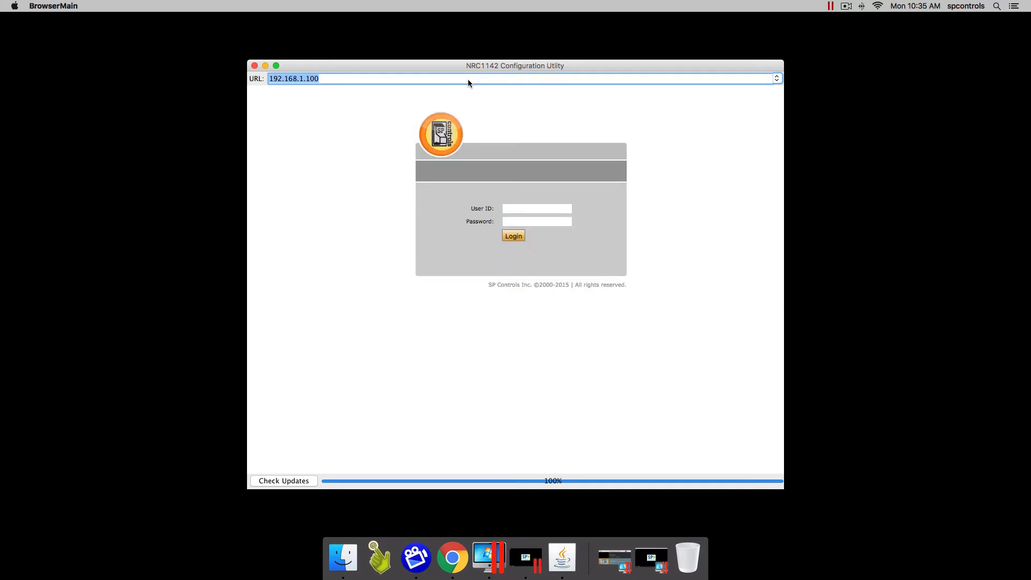
{"action": "left_click", "coordinate": [530, 206]}
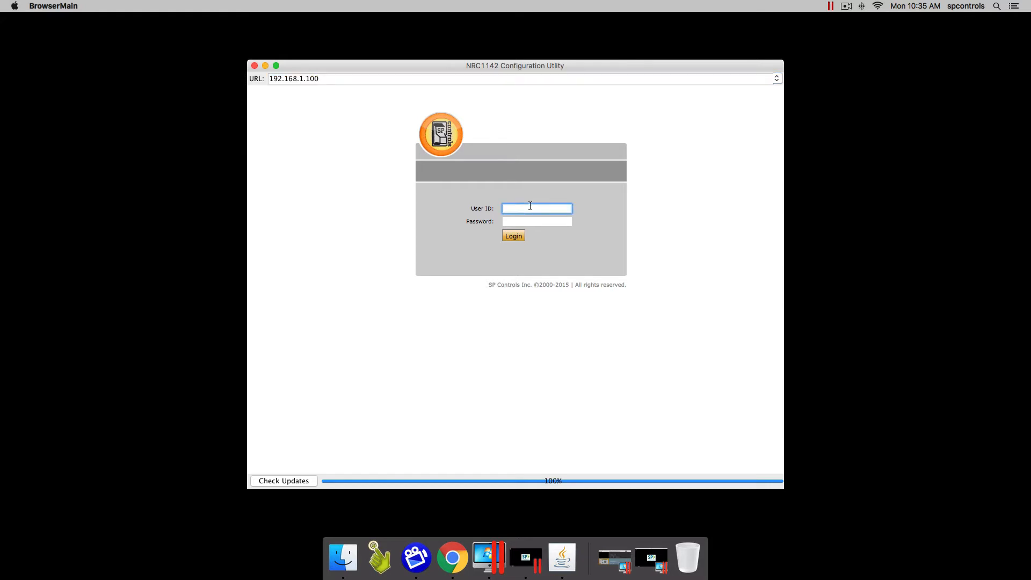
{"action": "type", "text": "Admin"}
{"action": "key", "text": "Tab"}
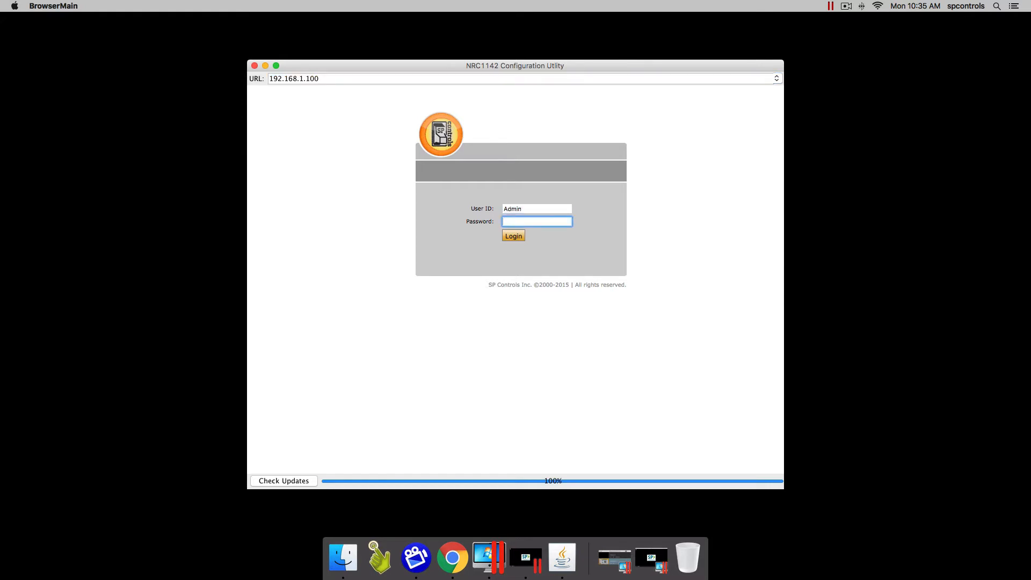
{"action": "type", "text": "admin"}
{"action": "left_click", "coordinate": [511, 237]}
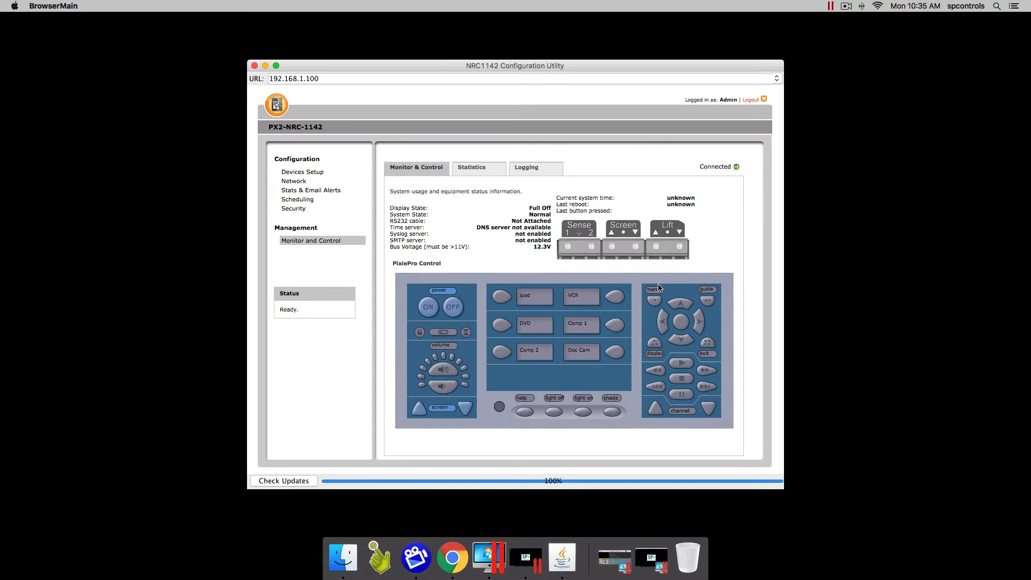
Create a new device setup with the room named NRC Training and continue
{"action": "left_click", "coordinate": [307, 172]}
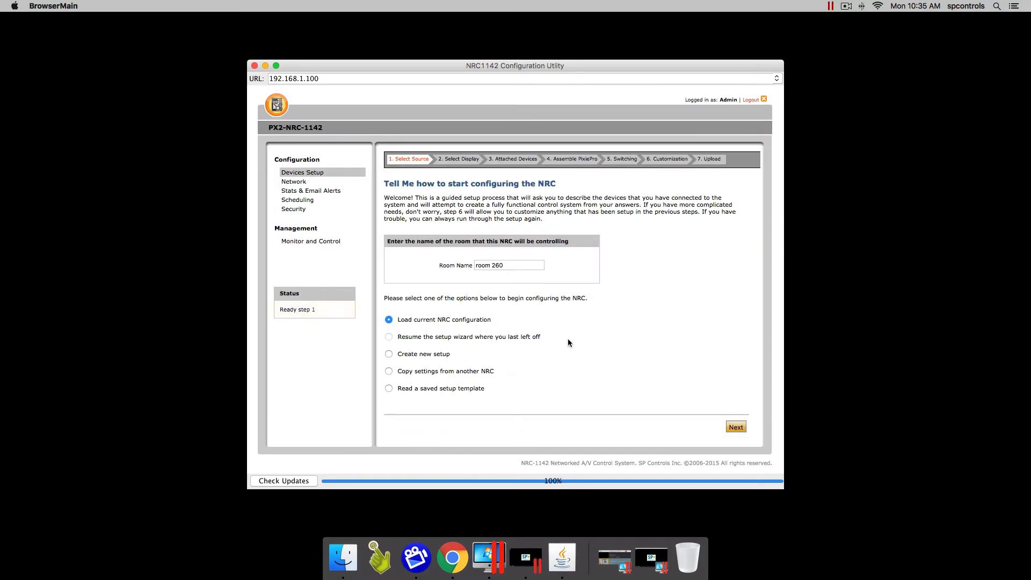
{"action": "left_click", "coordinate": [388, 355]}
{"action": "left_click", "coordinate": [502, 267]}
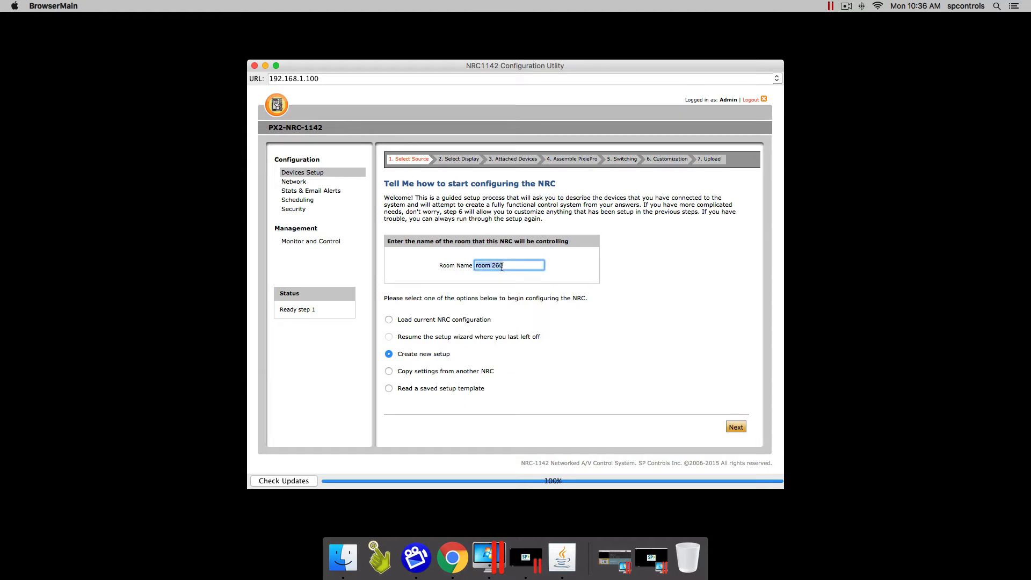
{"action": "type", "text": "NRC Training"}
{"action": "left_click", "coordinate": [734, 427]}
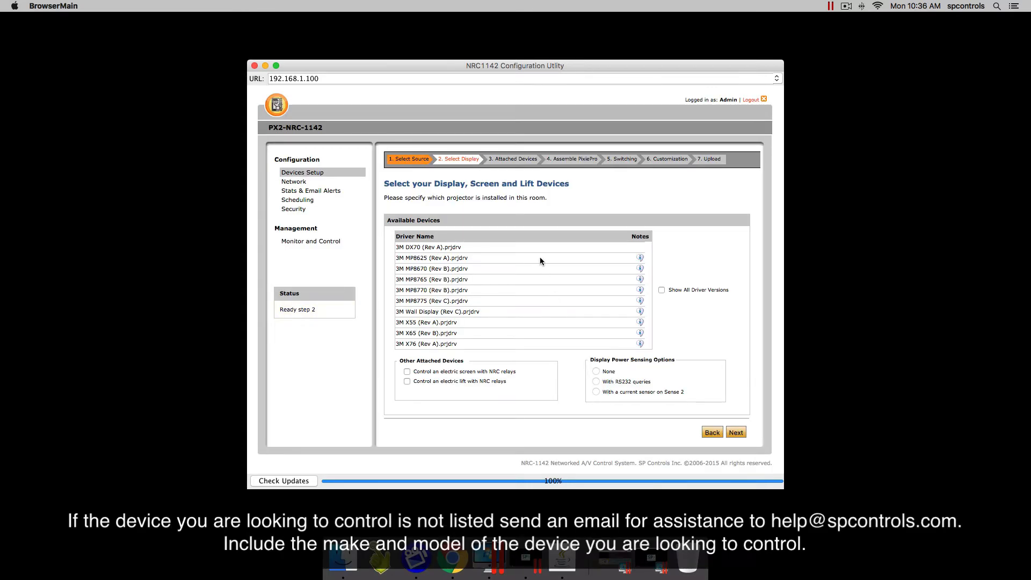
Scroll through the Available Devices list of displays
{"action": "scroll", "coordinate": [500, 267], "scroll_direction": "down", "scroll_amount": 5}
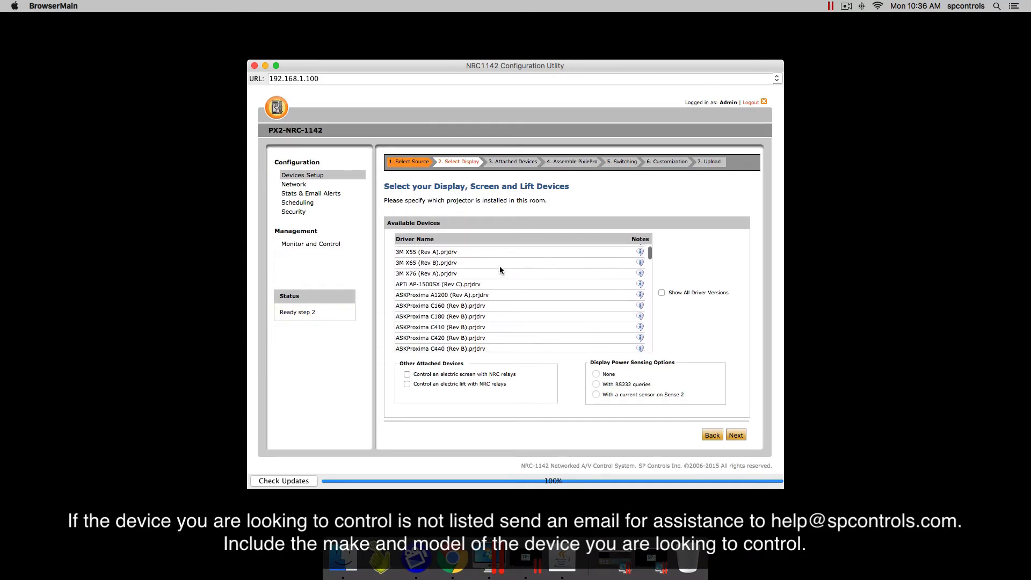
{"action": "scroll", "coordinate": [499, 268], "scroll_direction": "down", "scroll_amount": 10}
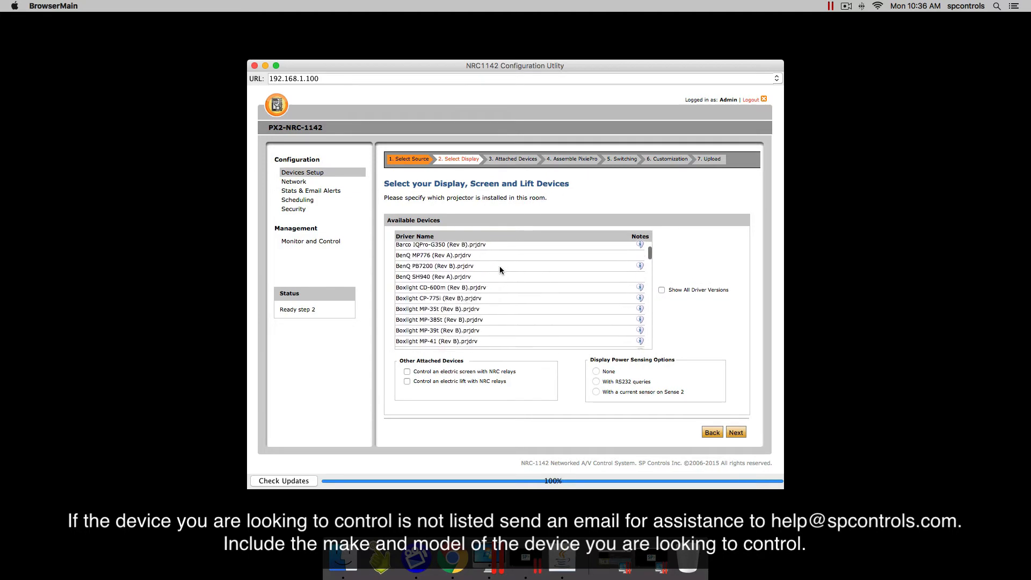
{"action": "scroll", "coordinate": [499, 266], "scroll_direction": "down", "scroll_amount": 10}
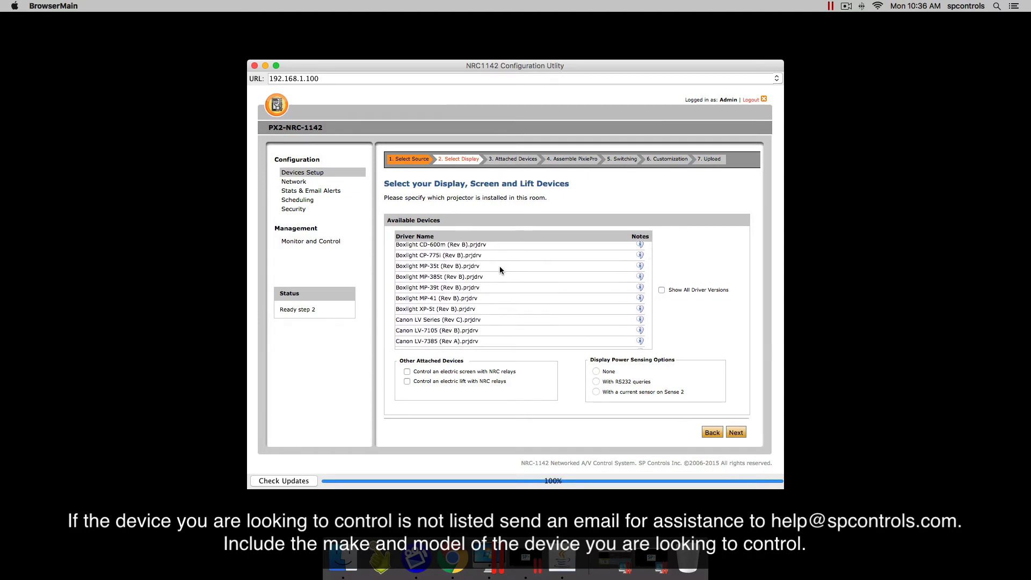
{"action": "scroll", "coordinate": [500, 269], "scroll_direction": "down", "scroll_amount": 10}
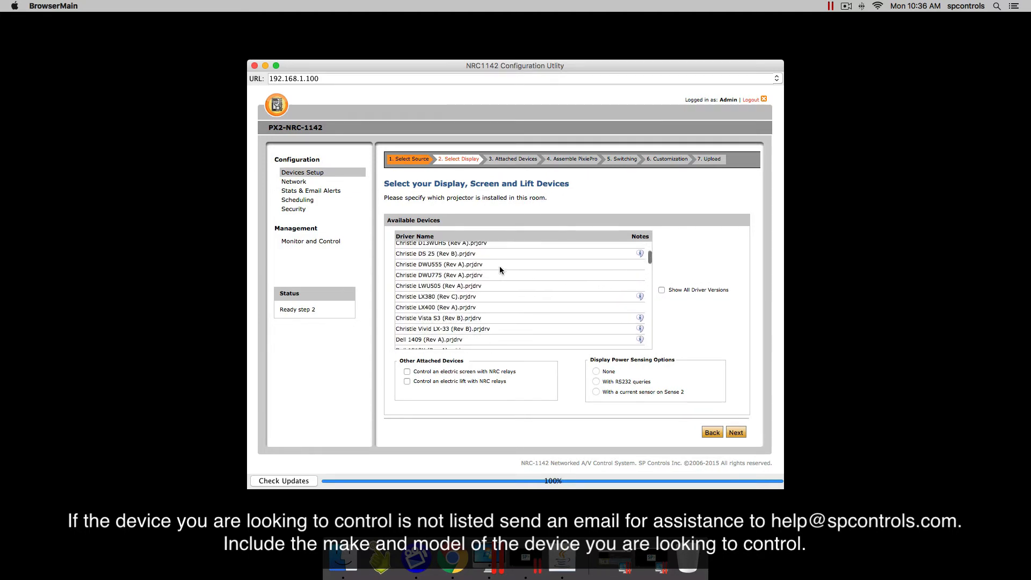
{"action": "scroll", "coordinate": [499, 269], "scroll_direction": "down", "scroll_amount": 3}
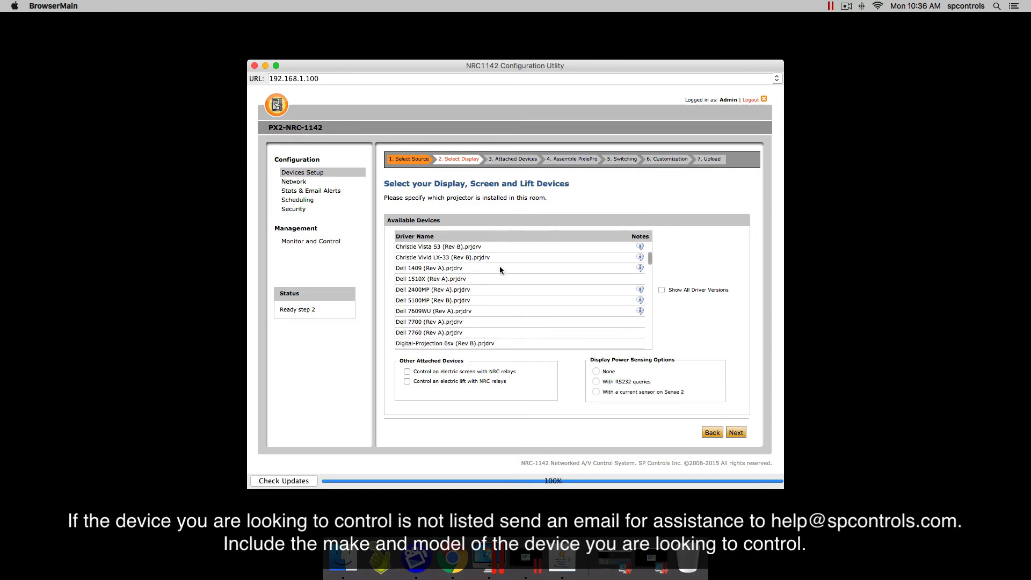
{"action": "scroll", "coordinate": [500, 269], "scroll_direction": "down", "scroll_amount": 5}
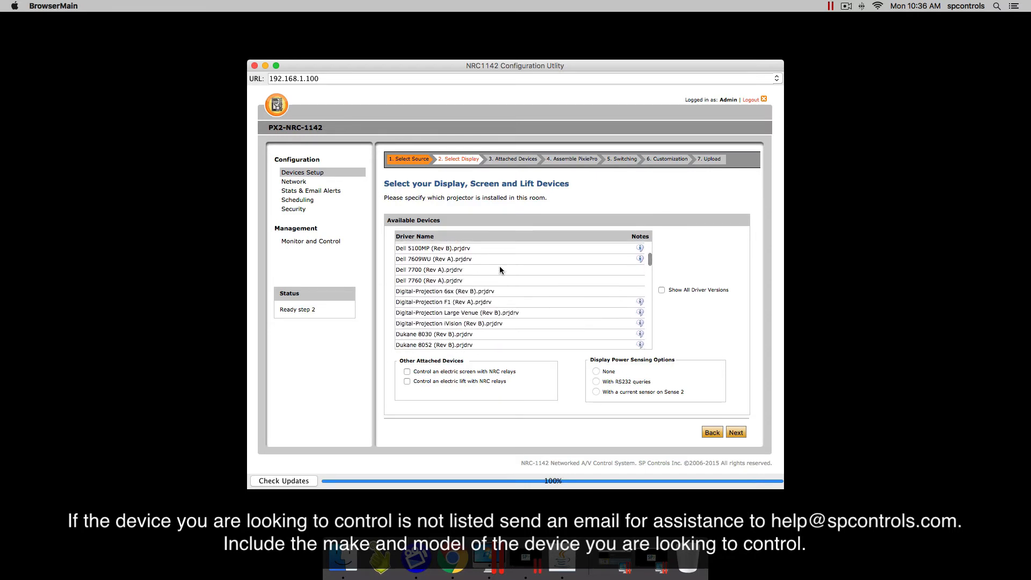
{"action": "scroll", "coordinate": [499, 270], "scroll_direction": "down", "scroll_amount": 3}
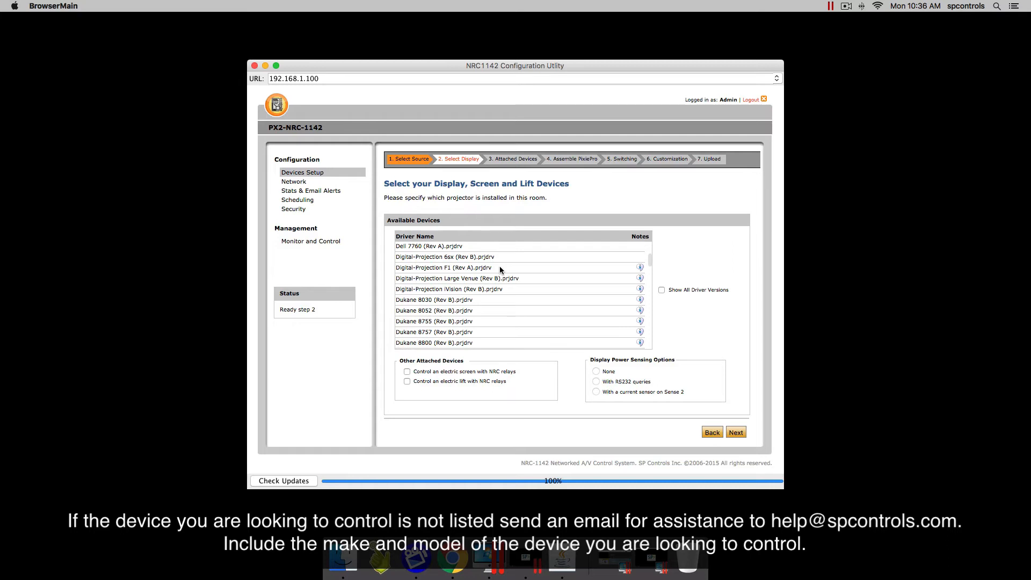
{"action": "scroll", "coordinate": [499, 268], "scroll_direction": "down", "scroll_amount": 15}
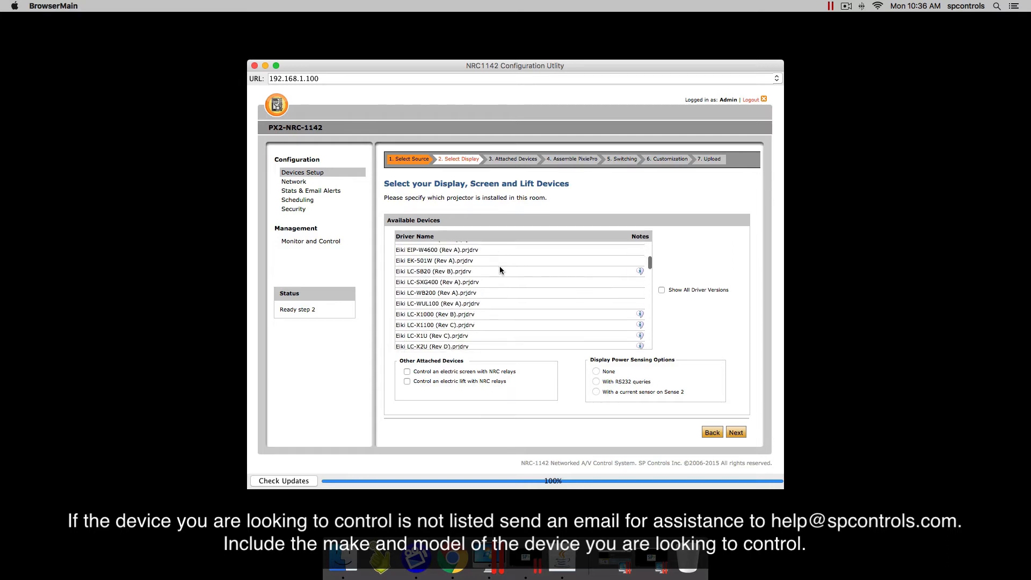
{"action": "scroll", "coordinate": [499, 270], "scroll_direction": "down", "scroll_amount": 15}
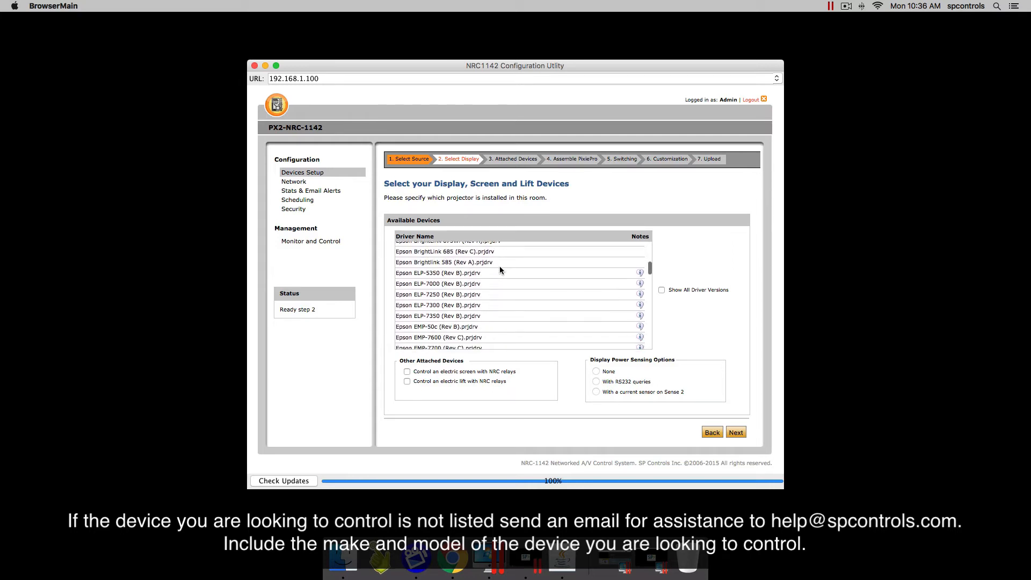
{"action": "scroll", "coordinate": [499, 270], "scroll_direction": "down", "scroll_amount": 10}
{"action": "scroll", "coordinate": [499, 270], "scroll_direction": "up", "scroll_amount": 10}
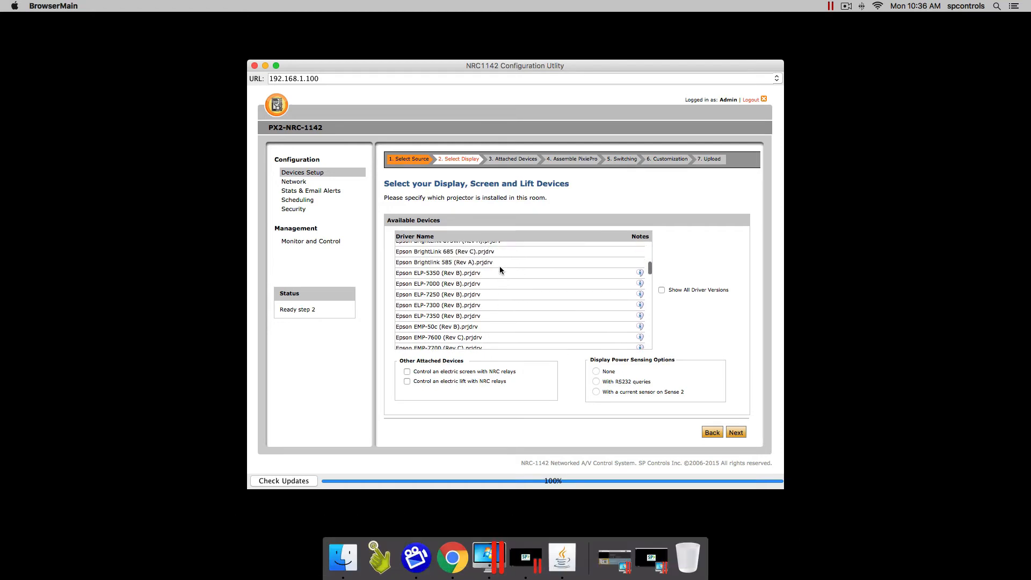
Select the Epson BrightLink 685 projector, choose a power sensing option, and advance to Attached Devices
{"action": "left_click", "coordinate": [434, 251]}
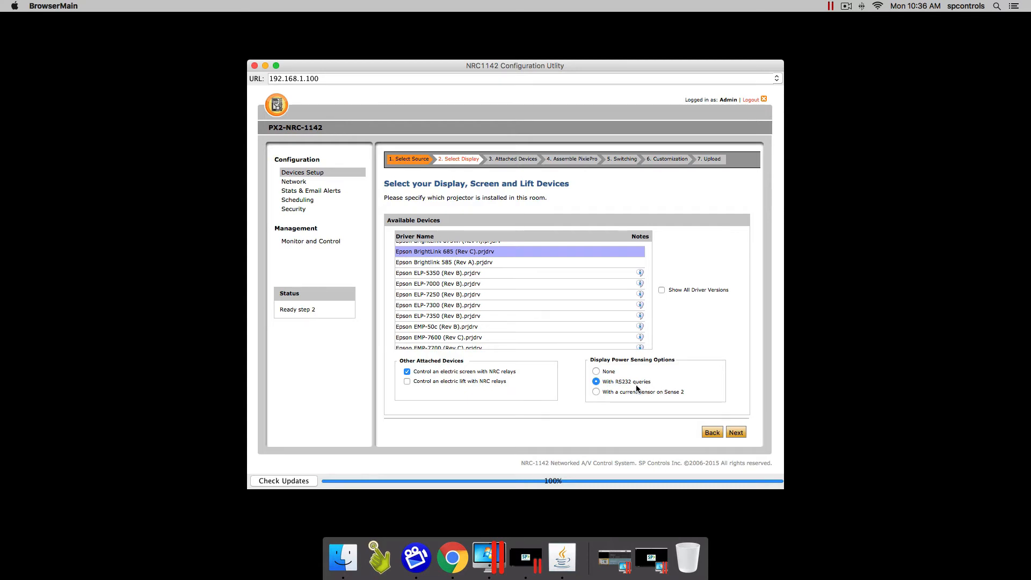
{"action": "left_click", "coordinate": [596, 372]}
{"action": "left_click", "coordinate": [735, 432]}
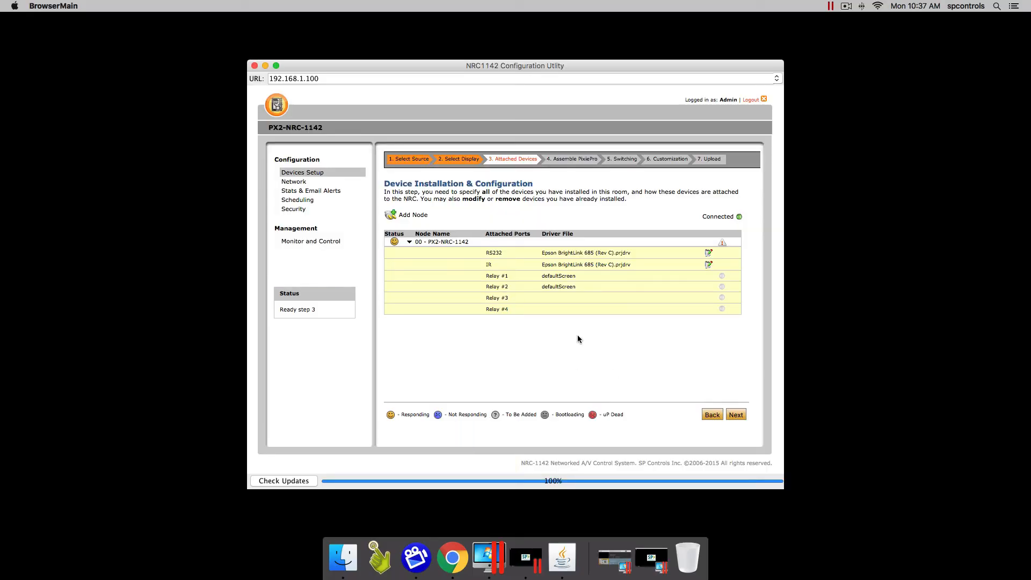
Accept the Epson BrightLink 685 and relay-driven screen and advance to Assemble the PixiePro
{"action": "left_click", "coordinate": [736, 414]}
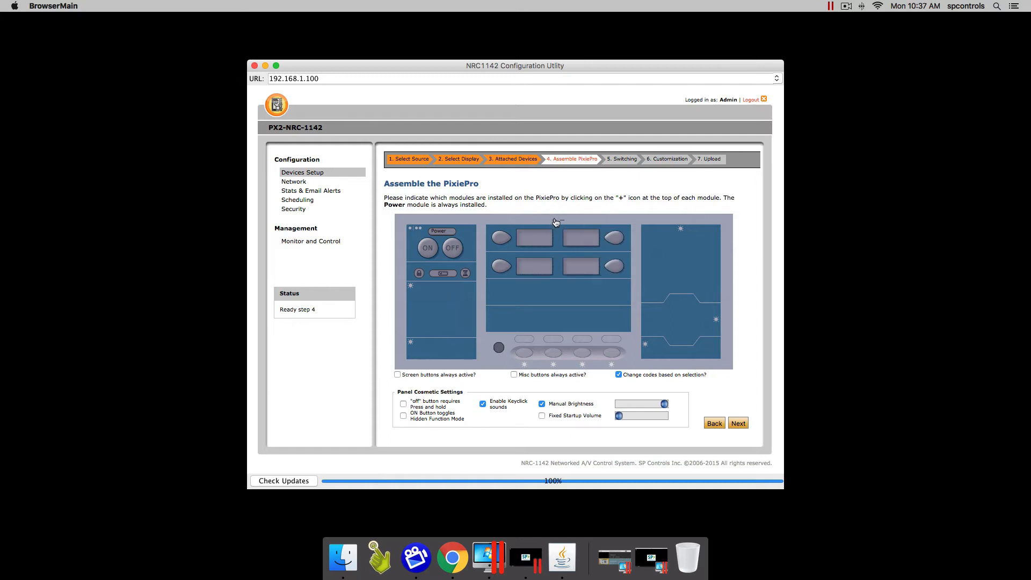
Add the Volume and Screen modules plus the first and fourth misc buttons to the PixiePro
{"action": "left_click", "coordinate": [412, 286]}
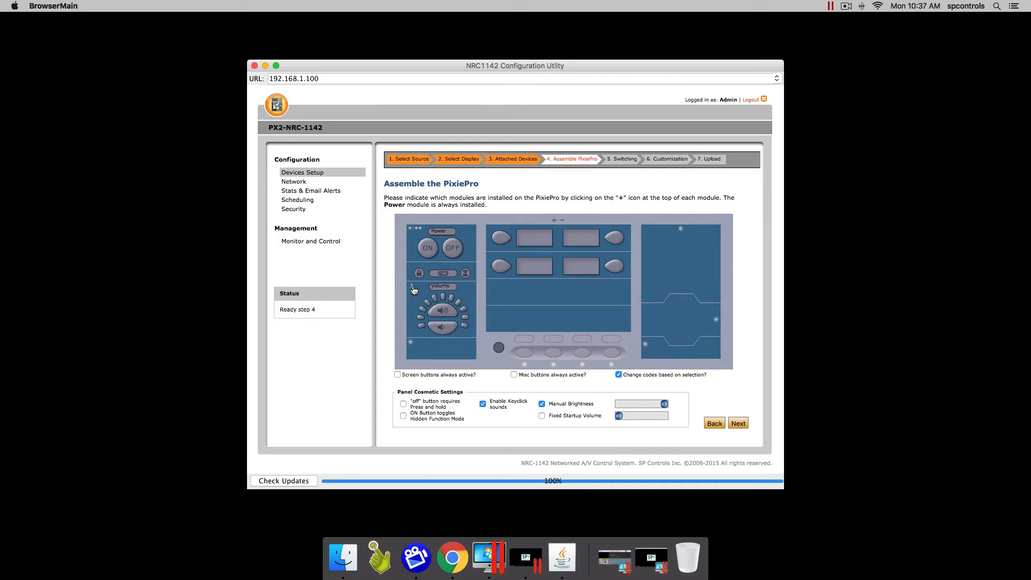
{"action": "left_click", "coordinate": [411, 342]}
{"action": "left_click", "coordinate": [524, 364]}
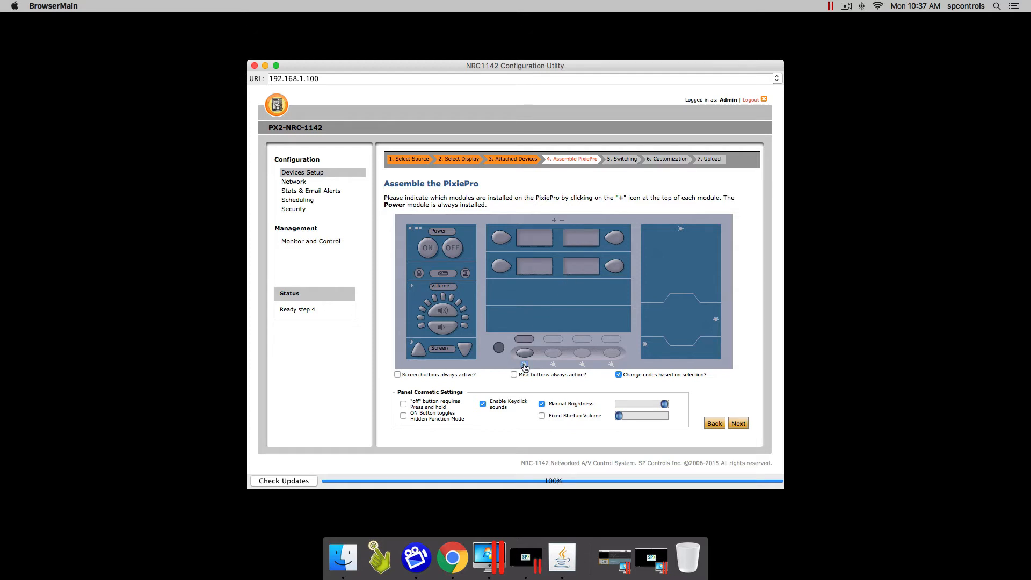
{"action": "left_click", "coordinate": [611, 364]}
Try adding the navigation keypad and transport buttons, then remove both again
{"action": "left_click", "coordinate": [680, 229]}
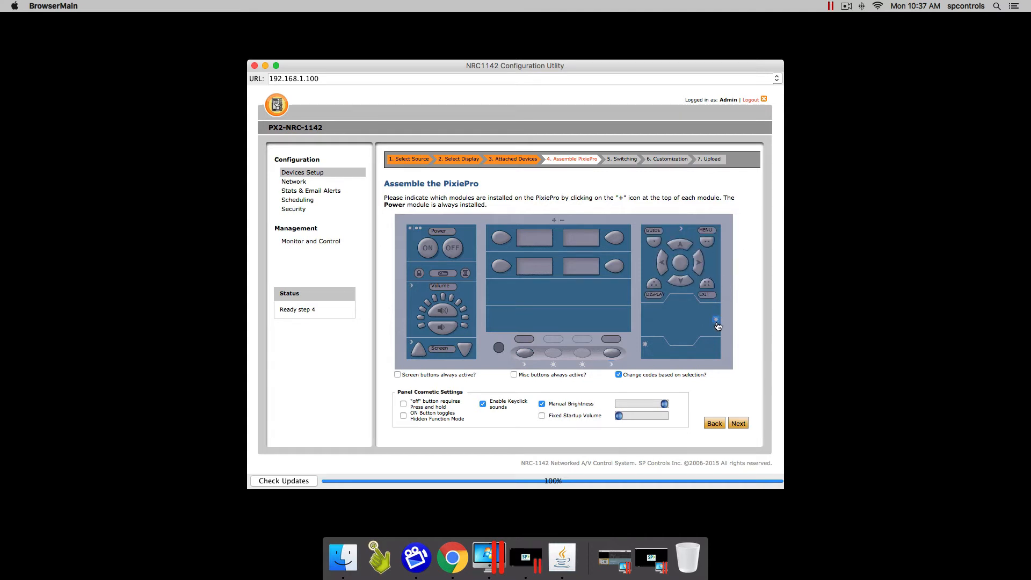
{"action": "left_click", "coordinate": [715, 320]}
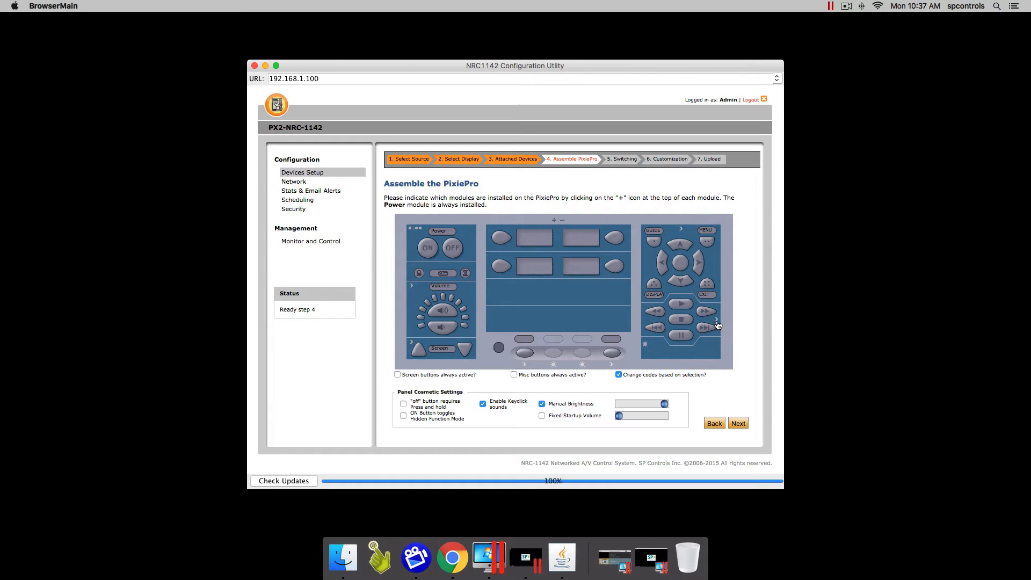
{"action": "left_click", "coordinate": [716, 320]}
{"action": "left_click", "coordinate": [681, 230]}
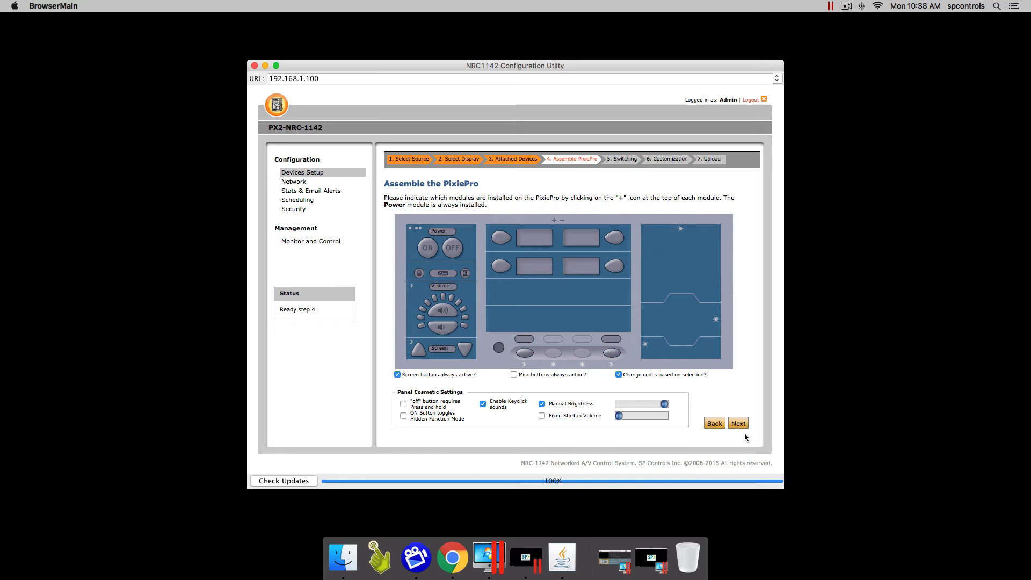
Label the first two PixiePro source buttons HDMI 1 and Computer
{"action": "left_click", "coordinate": [541, 241]}
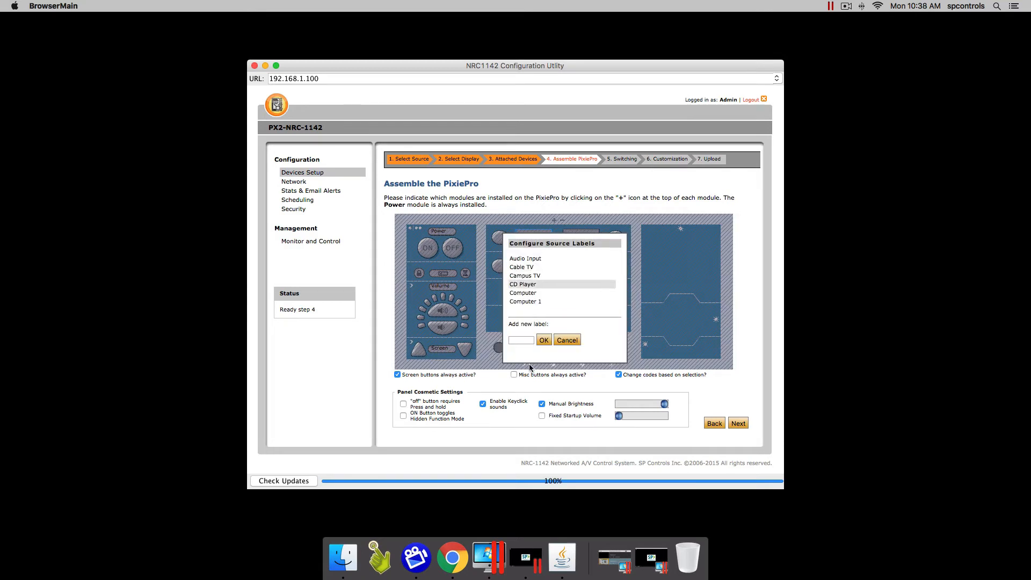
{"action": "left_click", "coordinate": [518, 340]}
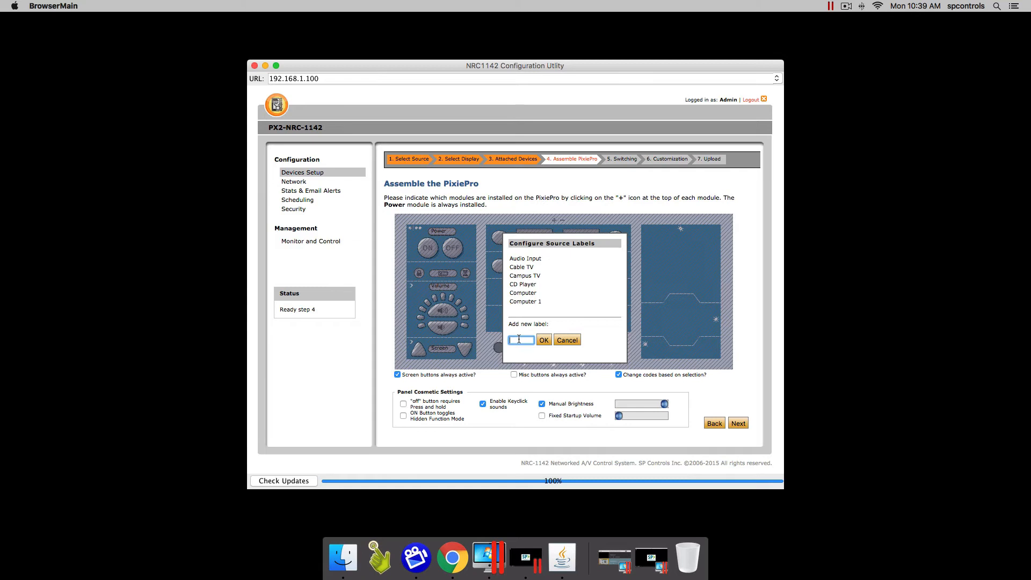
{"action": "type", "text": "HDMI 1"}
{"action": "left_click", "coordinate": [543, 340]}
{"action": "left_click", "coordinate": [581, 241]}
{"action": "double_click", "coordinate": [523, 340]}
{"action": "type", "text": "Computer"}
{"action": "left_click", "coordinate": [544, 341]}
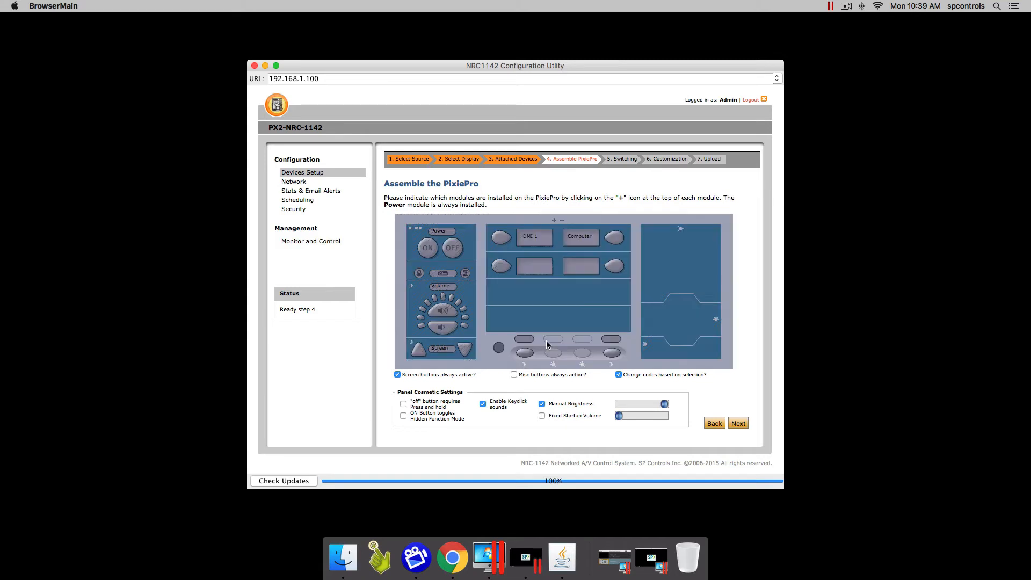
Label the next two source buttons Laptop and Podium
{"action": "left_click", "coordinate": [532, 272]}
{"action": "double_click", "coordinate": [517, 340]}
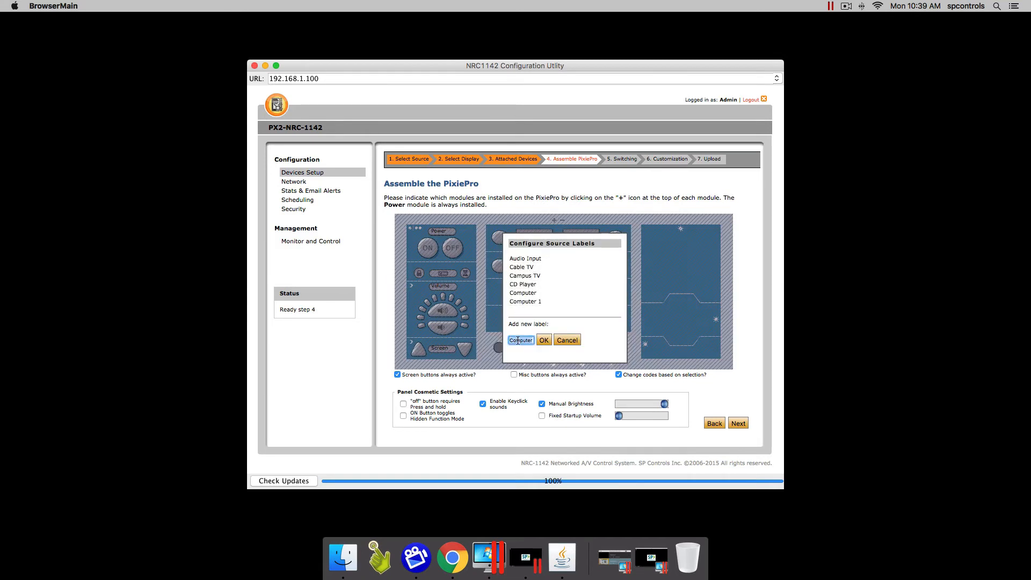
{"action": "type", "text": "Laptop"}
{"action": "scroll", "coordinate": [541, 280], "scroll_direction": "down", "scroll_amount": 3}
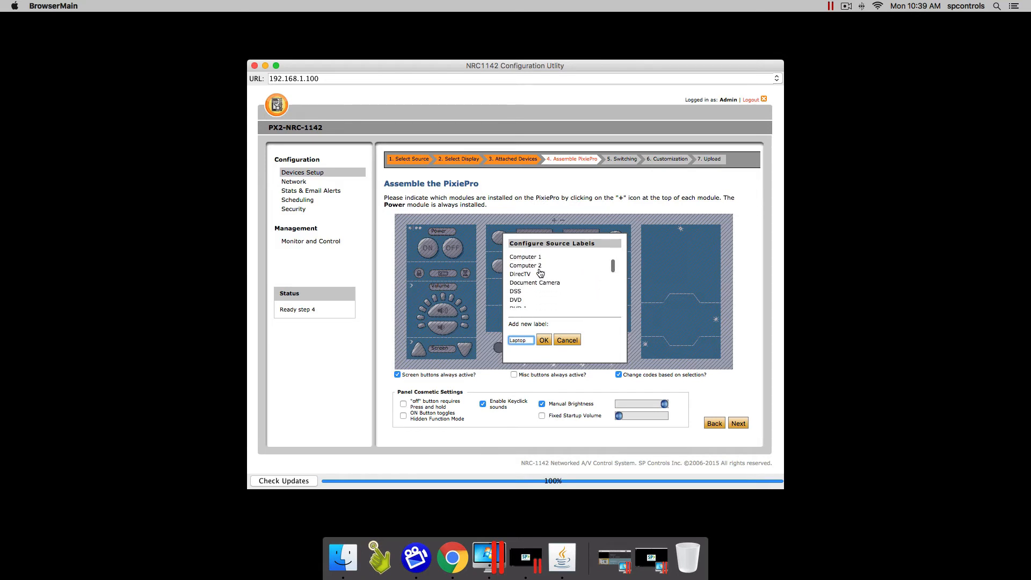
{"action": "scroll", "coordinate": [541, 273], "scroll_direction": "down", "scroll_amount": 8}
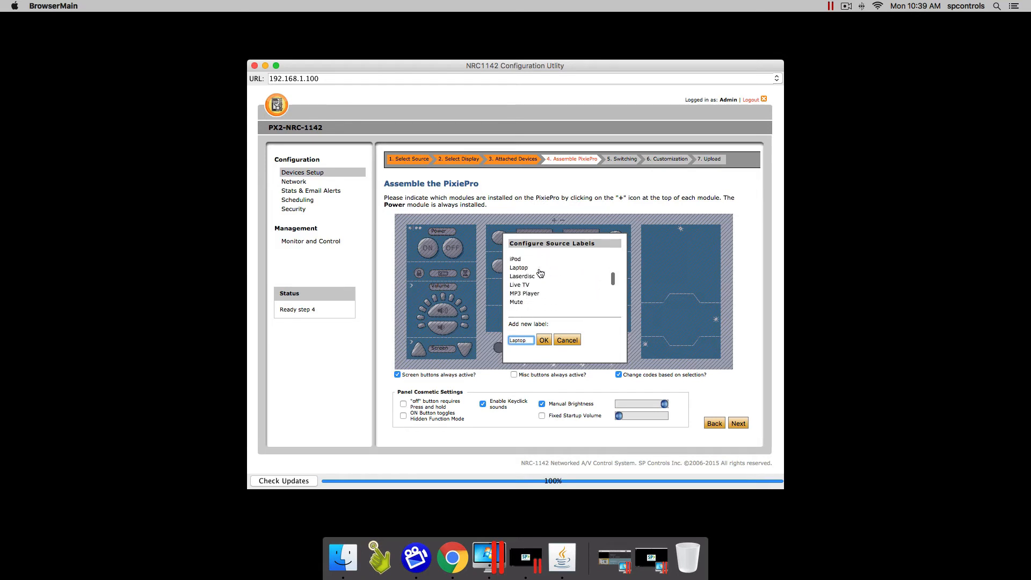
{"action": "scroll", "coordinate": [541, 273], "scroll_direction": "down", "scroll_amount": 2}
{"action": "left_click", "coordinate": [543, 340]}
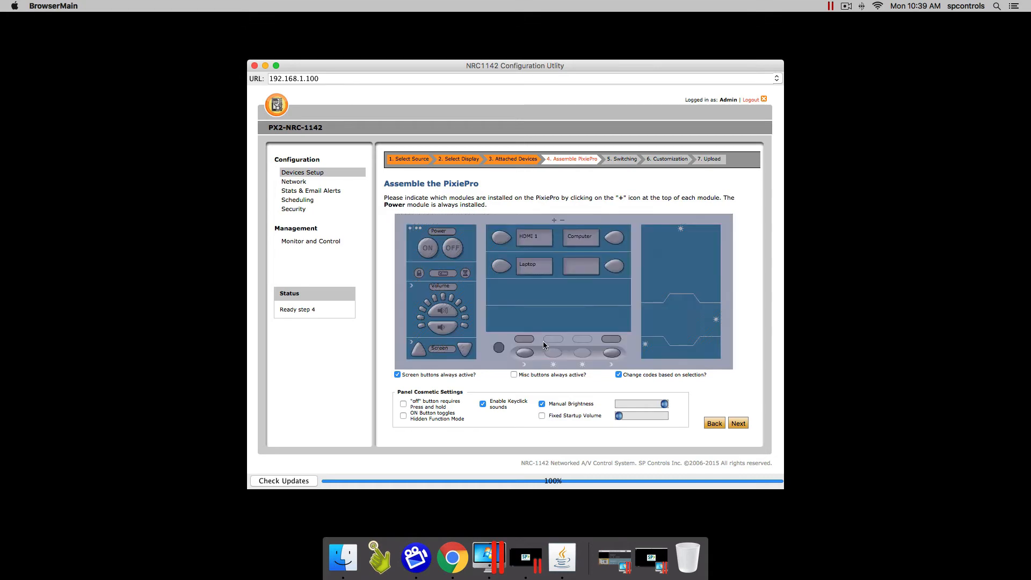
{"action": "left_click", "coordinate": [576, 269]}
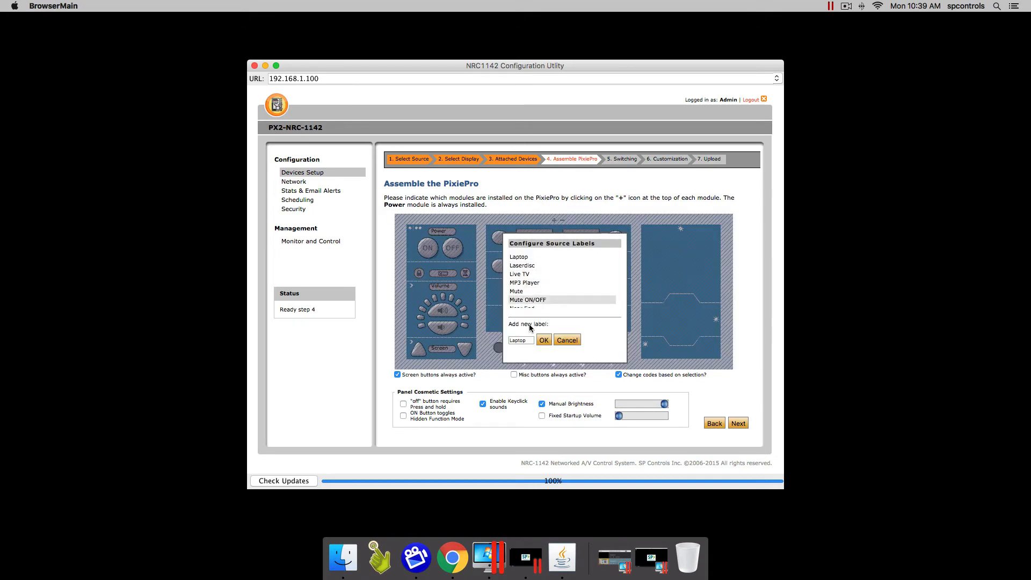
{"action": "double_click", "coordinate": [521, 339]}
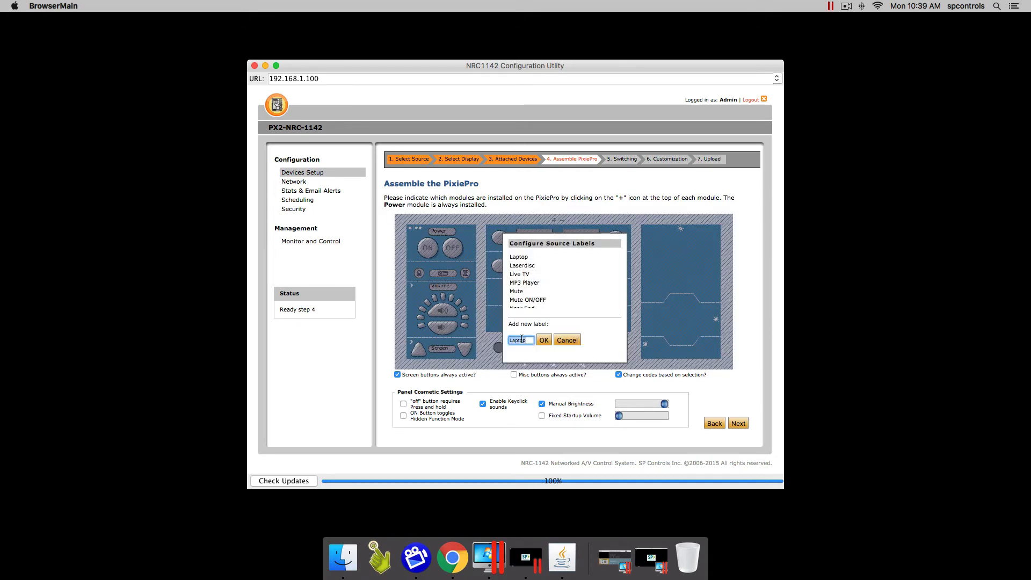
{"action": "type", "text": "Podium"}
{"action": "left_click", "coordinate": [544, 340]}
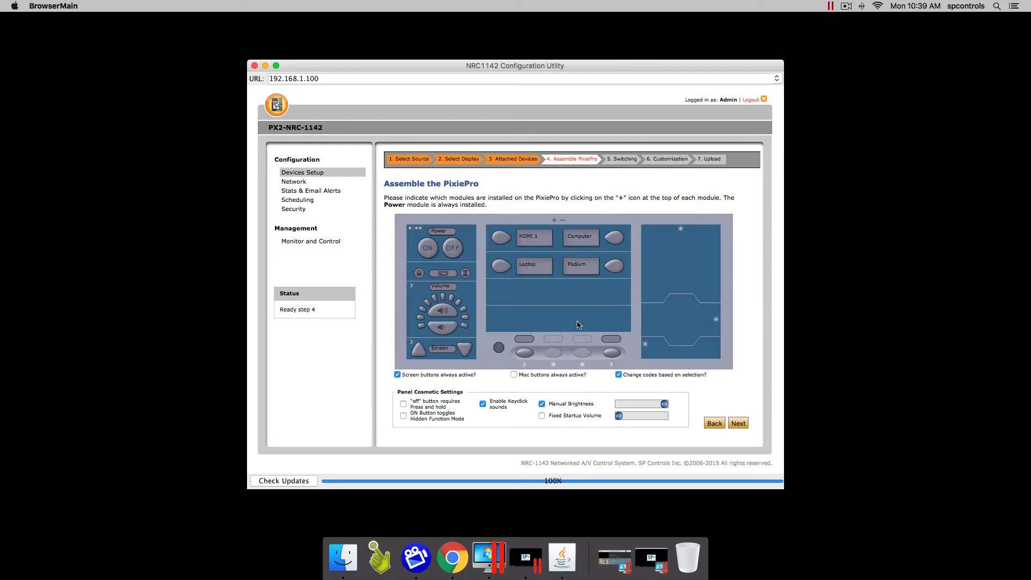
Label the two misc buttons Mute and Freeze
{"action": "left_click", "coordinate": [524, 341]}
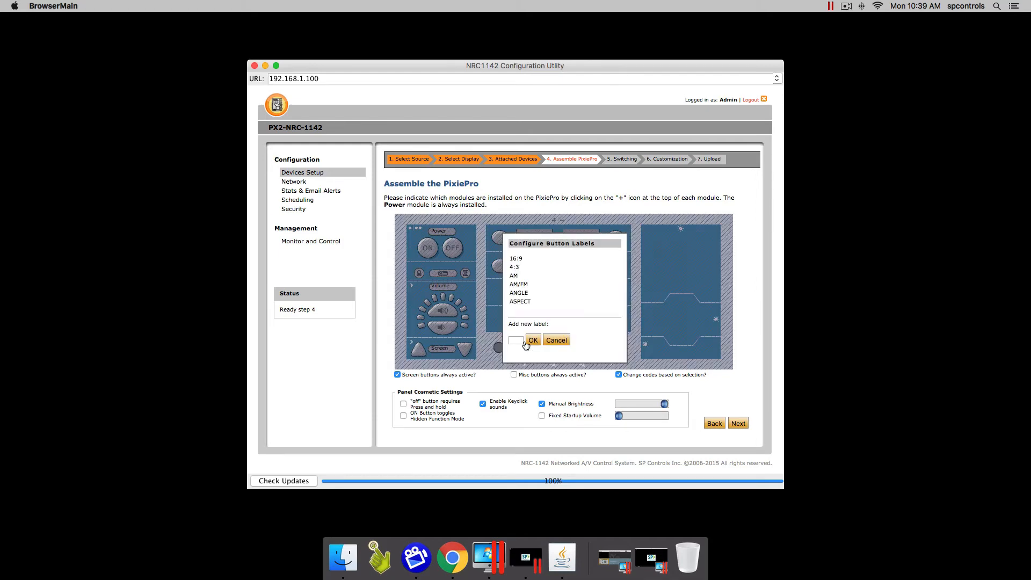
{"action": "left_click", "coordinate": [515, 341]}
{"action": "type", "text": "Mute"}
{"action": "left_click", "coordinate": [533, 339]}
{"action": "left_click", "coordinate": [611, 343]}
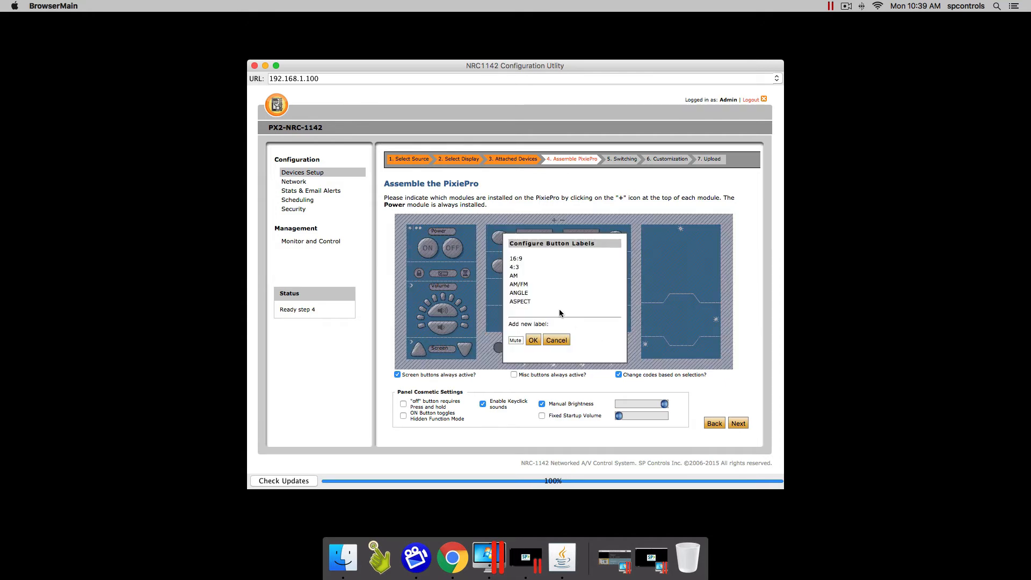
{"action": "double_click", "coordinate": [515, 340]}
{"action": "type", "text": "Freeze"}
{"action": "left_click", "coordinate": [533, 340]}
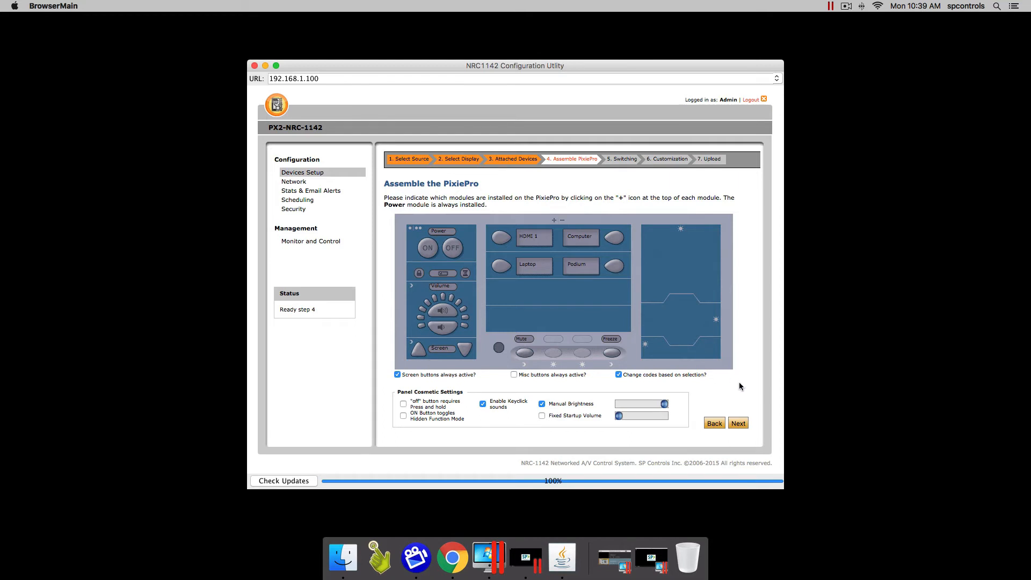
Map Selections 1–4 to Epson inputs HDMI, RGB 1, HDMI 2 and HDMI 3
{"action": "left_click", "coordinate": [740, 423]}
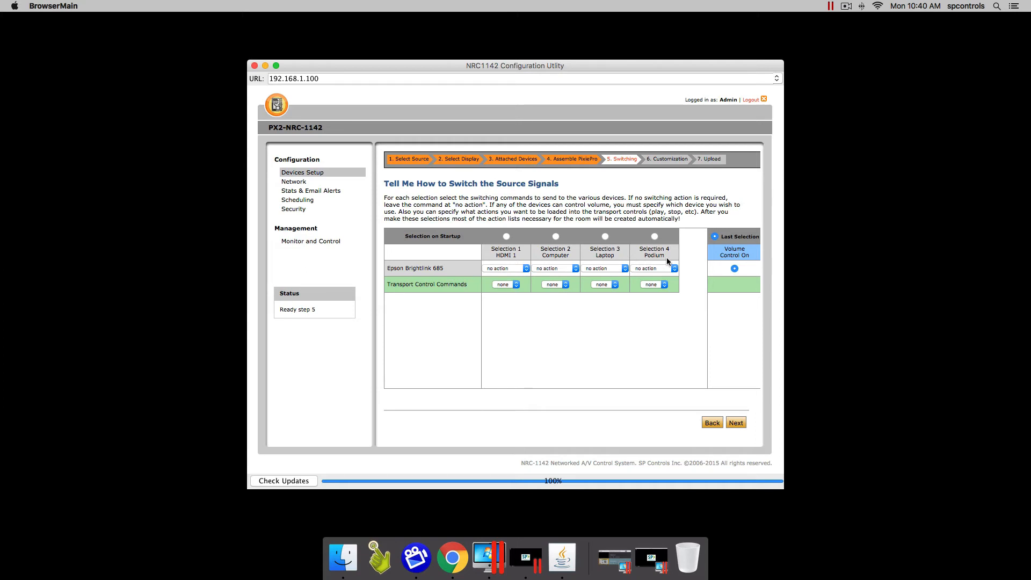
{"action": "left_click", "coordinate": [508, 269]}
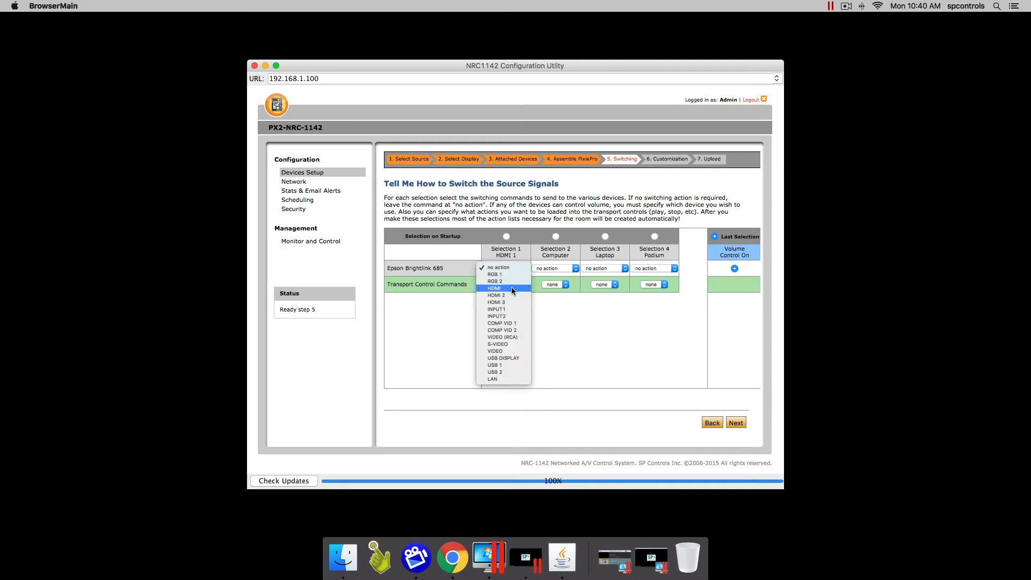
{"action": "left_click", "coordinate": [511, 287]}
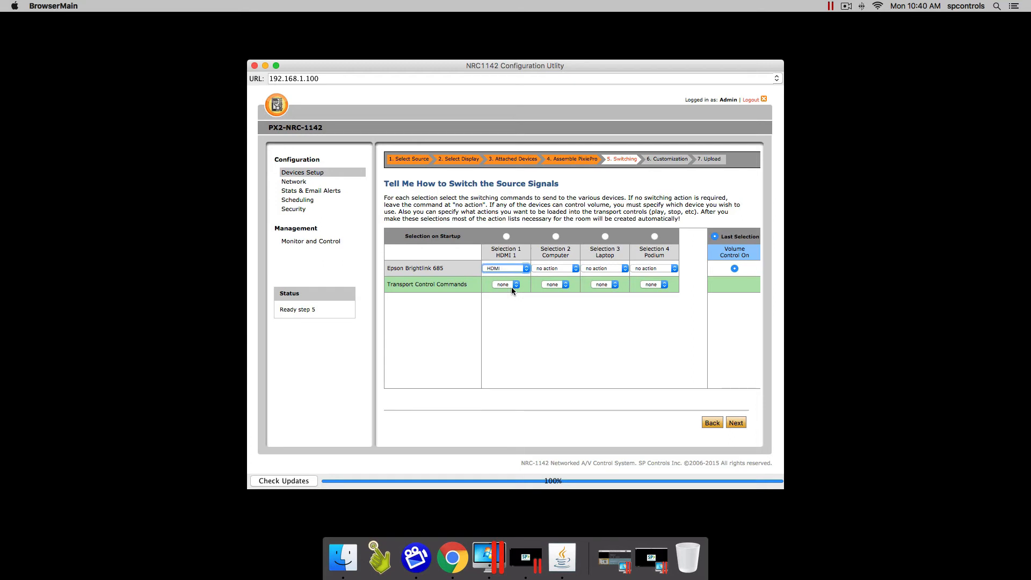
{"action": "left_click", "coordinate": [562, 273]}
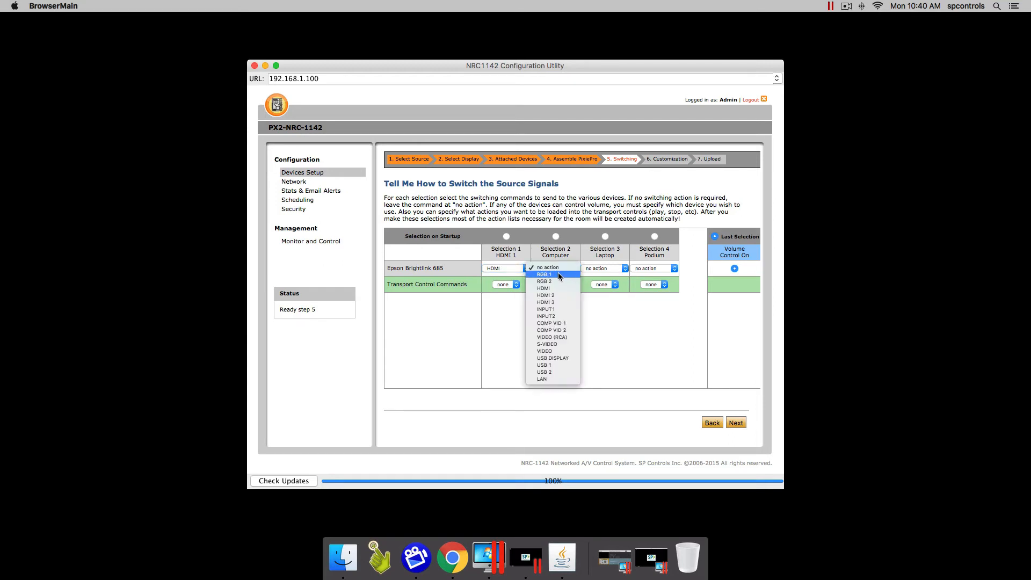
{"action": "left_click", "coordinate": [558, 274]}
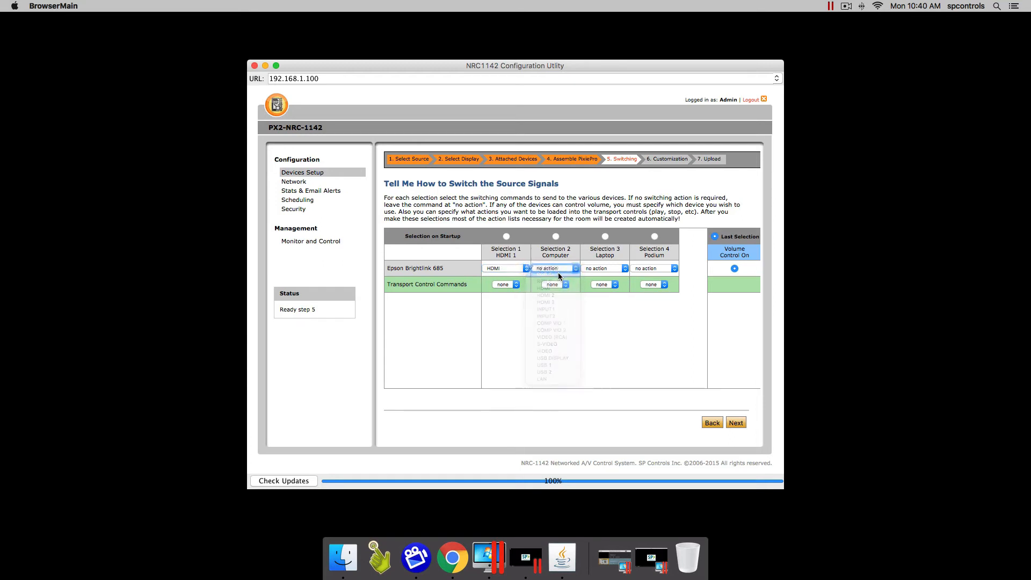
{"action": "left_click", "coordinate": [615, 274]}
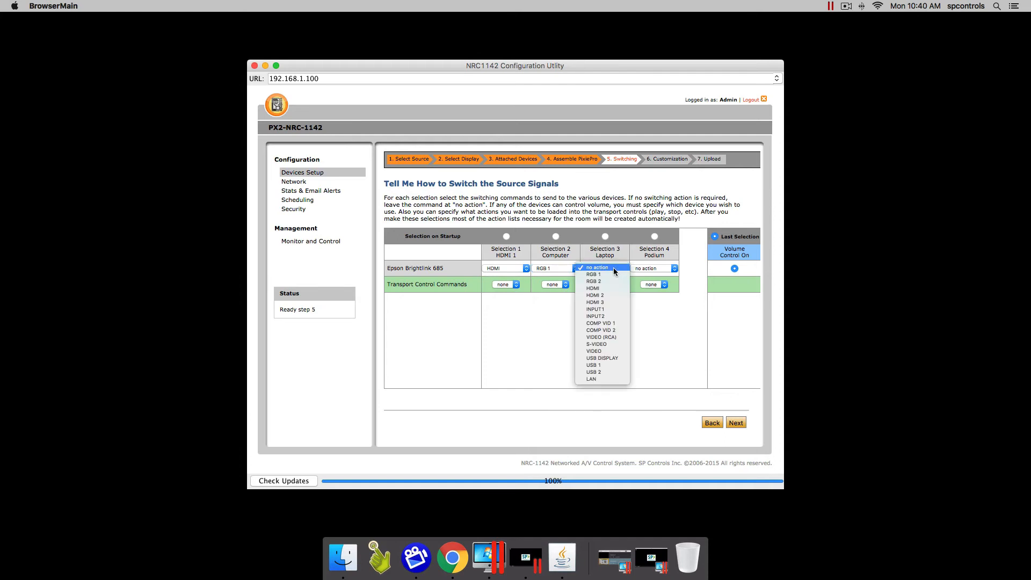
{"action": "left_click", "coordinate": [601, 296]}
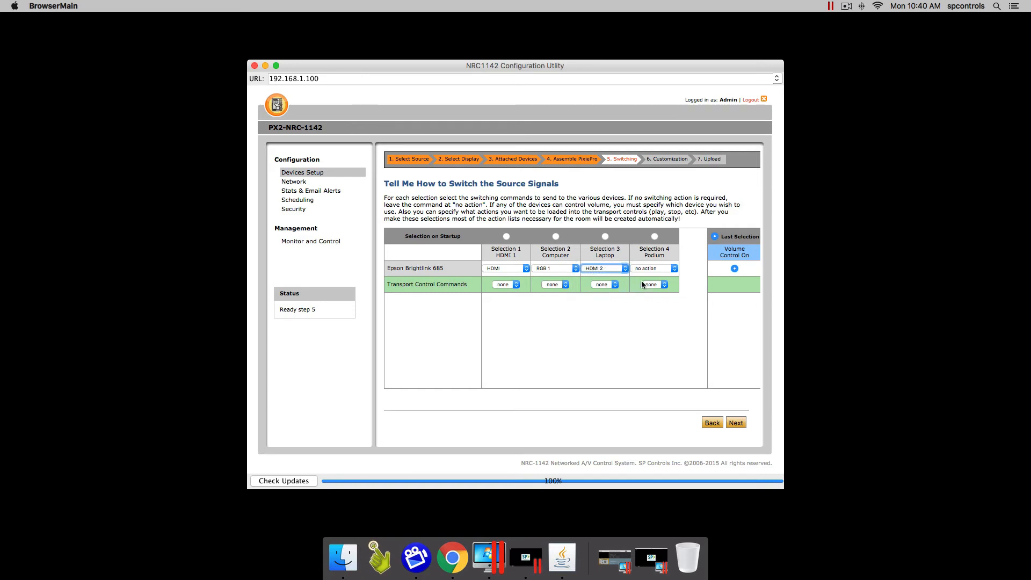
{"action": "left_click", "coordinate": [662, 268]}
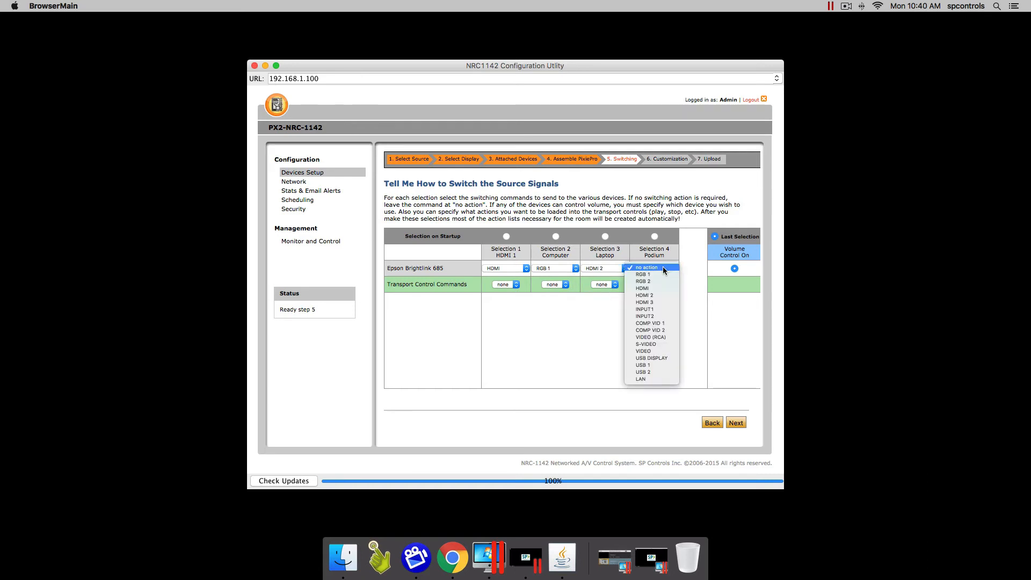
{"action": "left_click", "coordinate": [654, 302]}
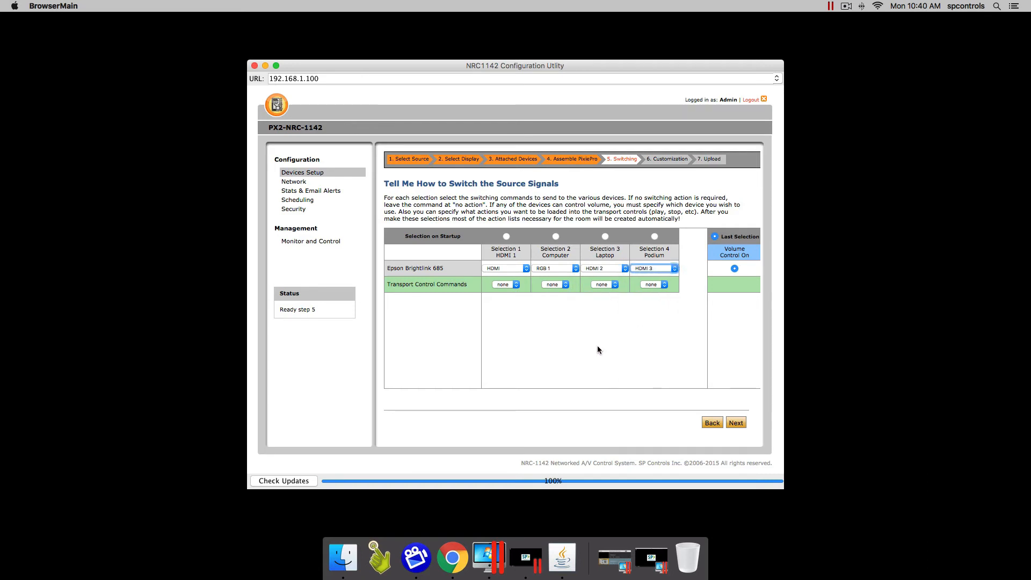
Leave HDMI 1 transport commands at none, make Selection 1 the startup source, and continue
{"action": "left_click", "coordinate": [514, 285]}
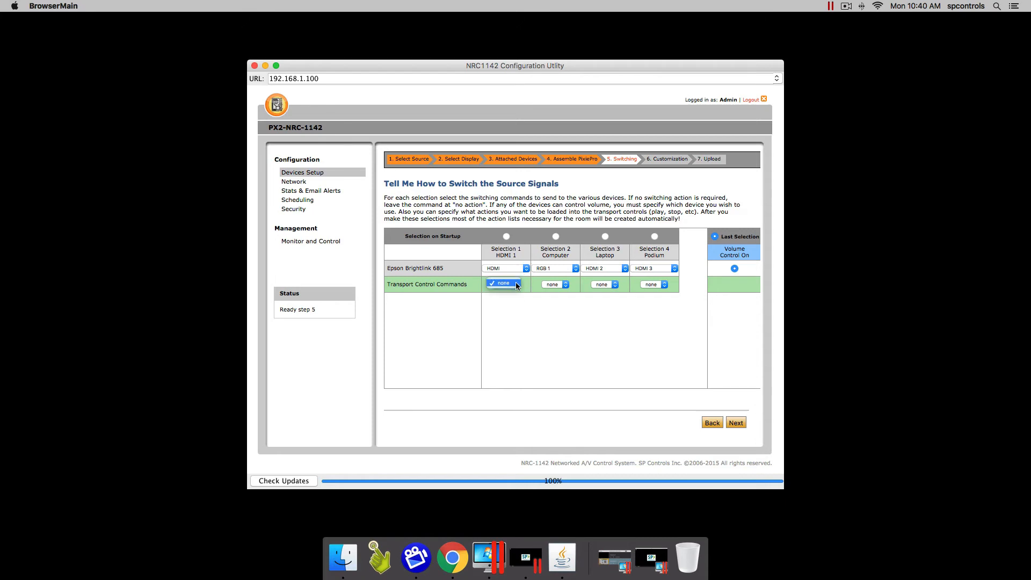
{"action": "left_click", "coordinate": [508, 284]}
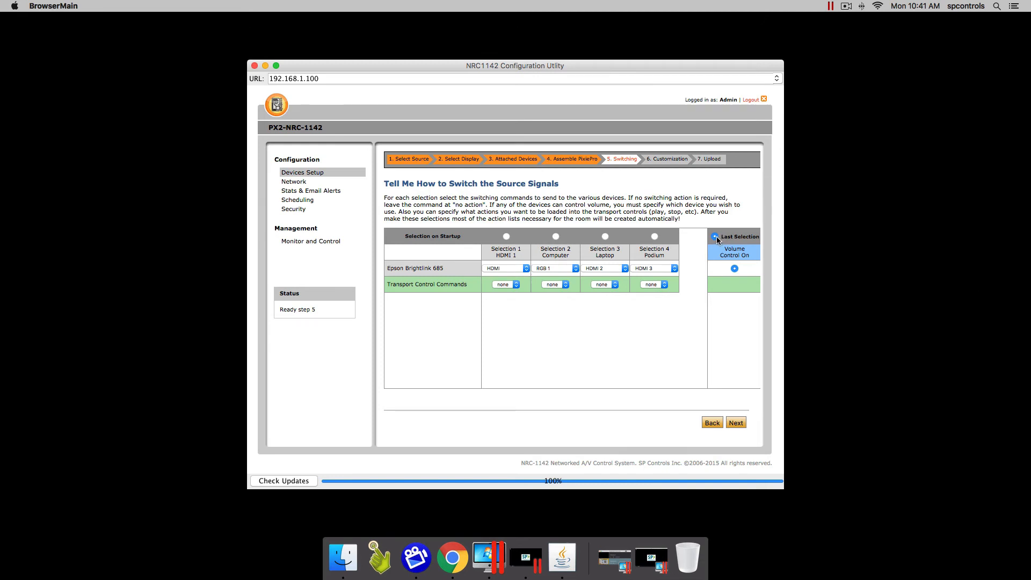
{"action": "left_click", "coordinate": [506, 237]}
{"action": "left_click", "coordinate": [735, 423]}
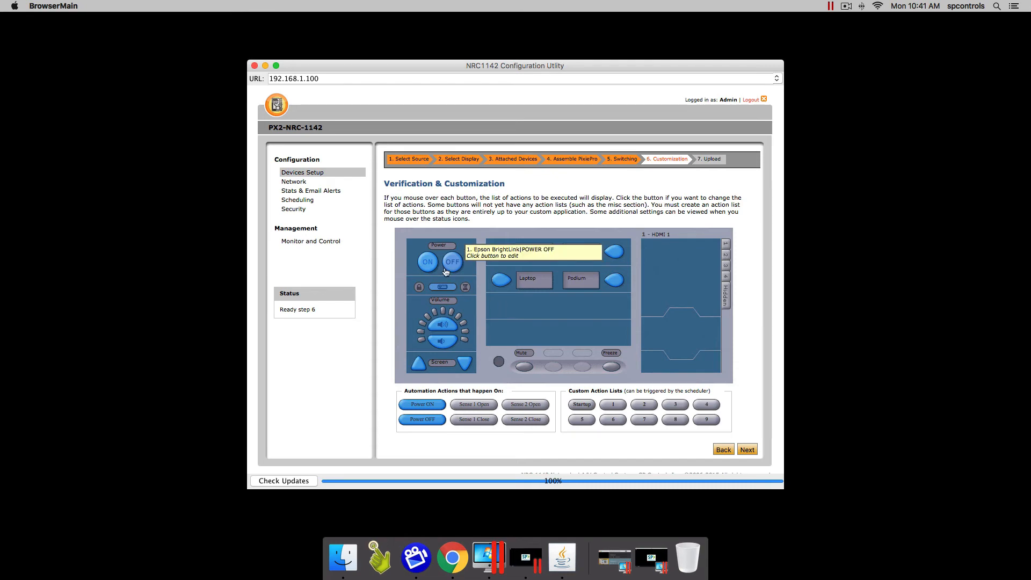
Check each PixiePro button's action-list tooltip, finishing on the empty Mute button
{"action": "mouse_move", "coordinate": [428, 267]}
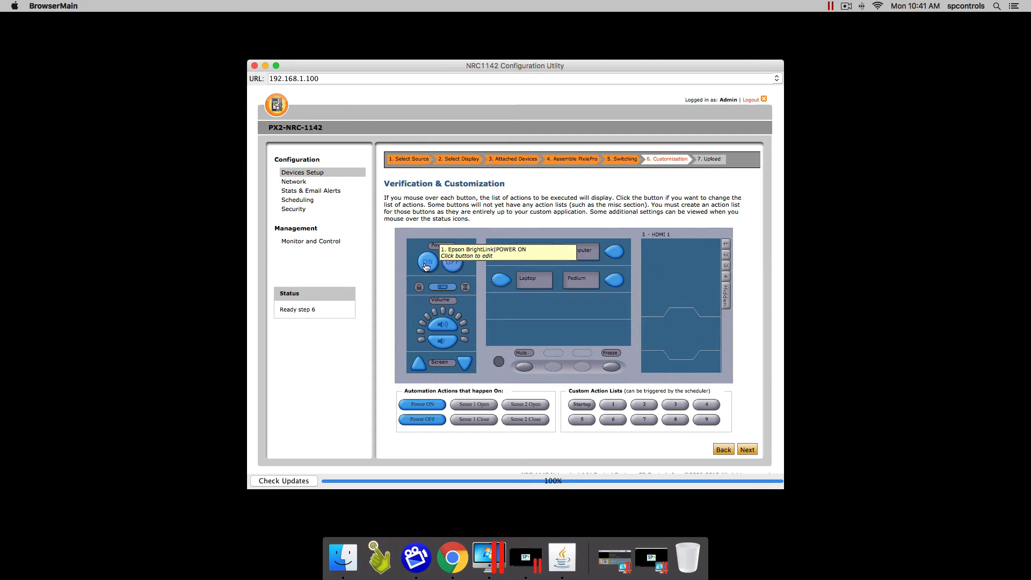
{"action": "mouse_move", "coordinate": [443, 329]}
{"action": "mouse_move", "coordinate": [426, 406]}
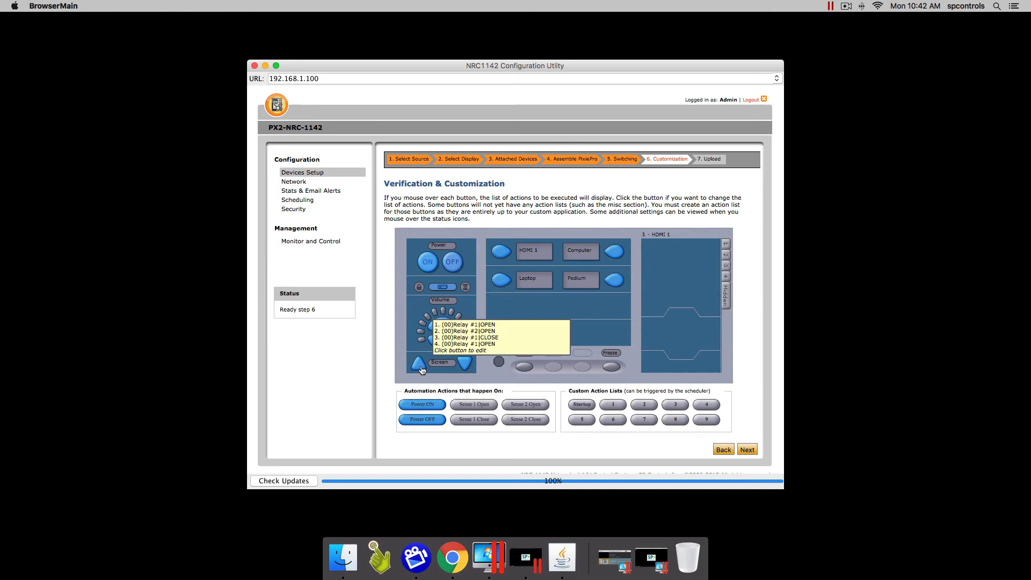
{"action": "mouse_move", "coordinate": [471, 369]}
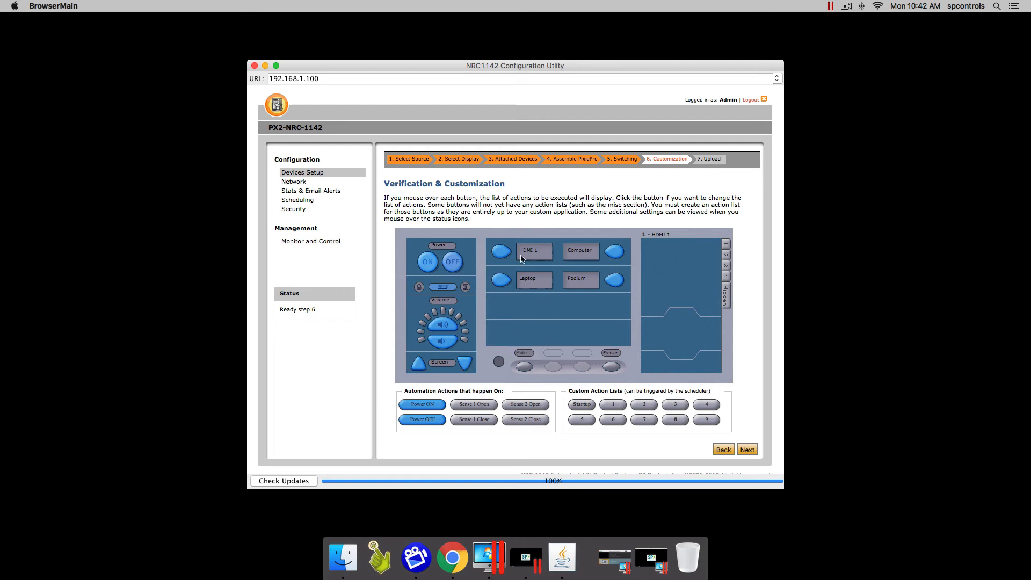
{"action": "mouse_move", "coordinate": [498, 253]}
{"action": "mouse_move", "coordinate": [618, 252]}
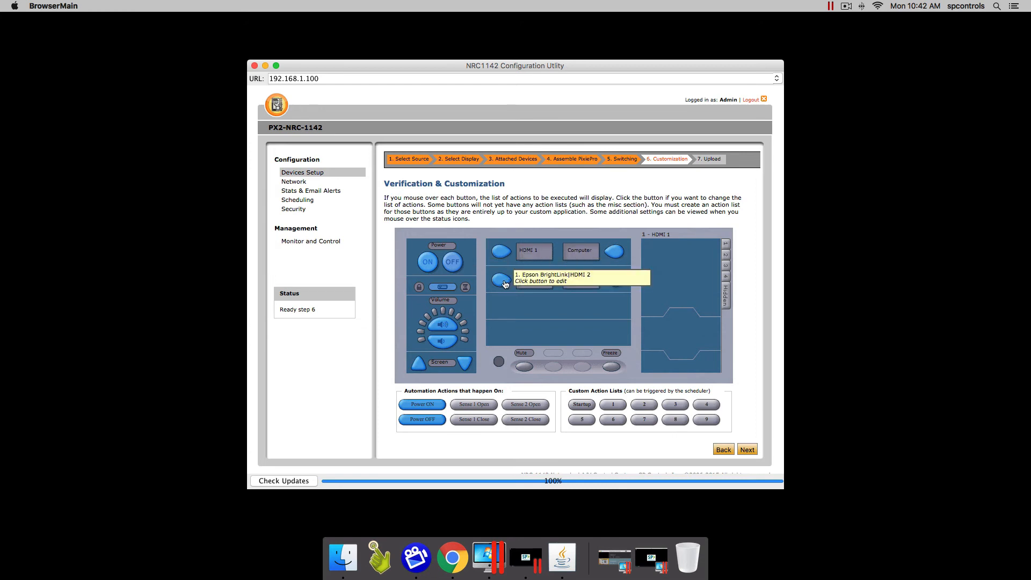
{"action": "mouse_move", "coordinate": [615, 281]}
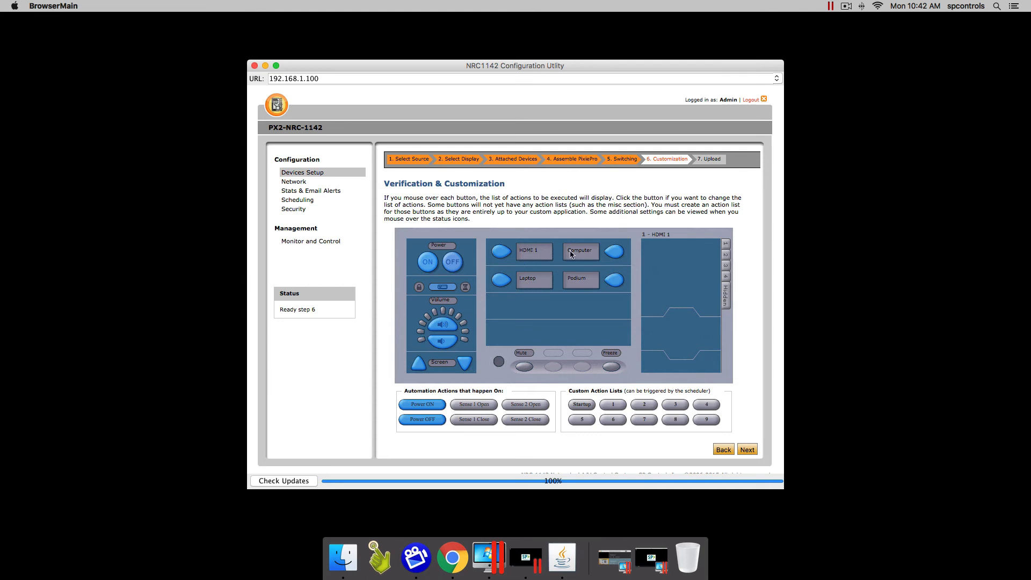
{"action": "mouse_move", "coordinate": [526, 368]}
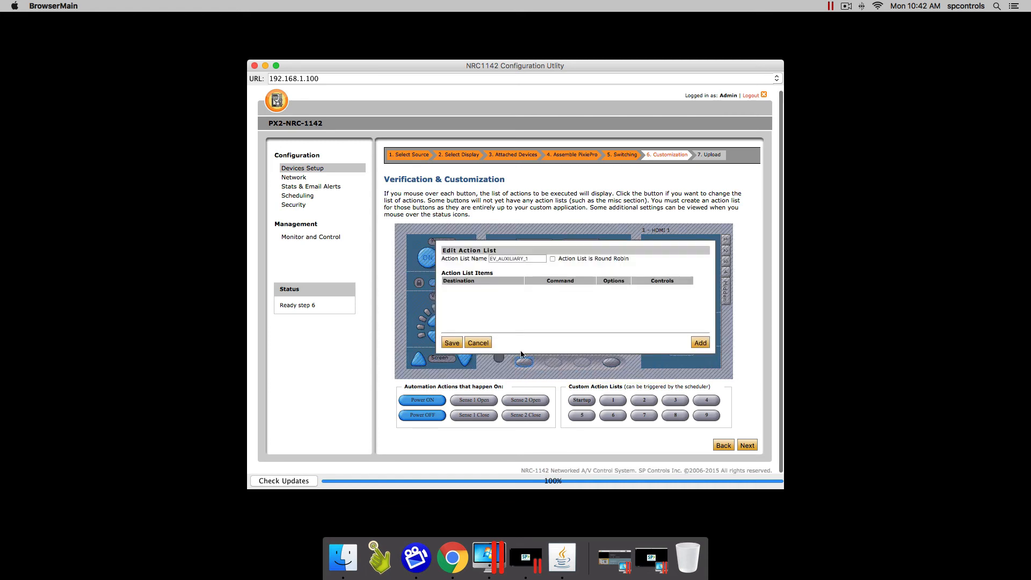
Add an RS232 Epson BrightLink A/V MUTE action to EV_AUXILIARY_1 and save the list
{"action": "left_click", "coordinate": [700, 343]}
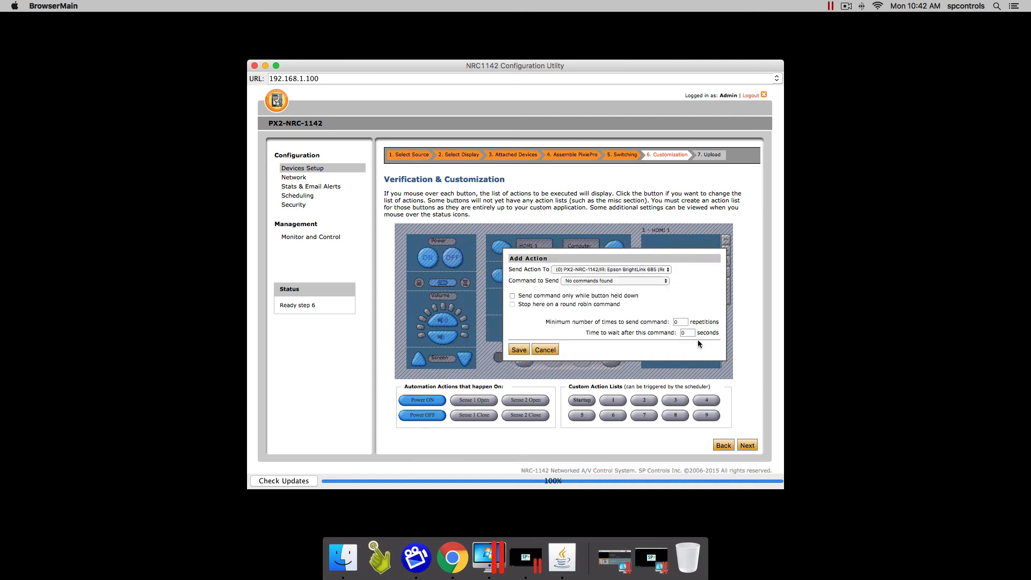
{"action": "left_click", "coordinate": [616, 271]}
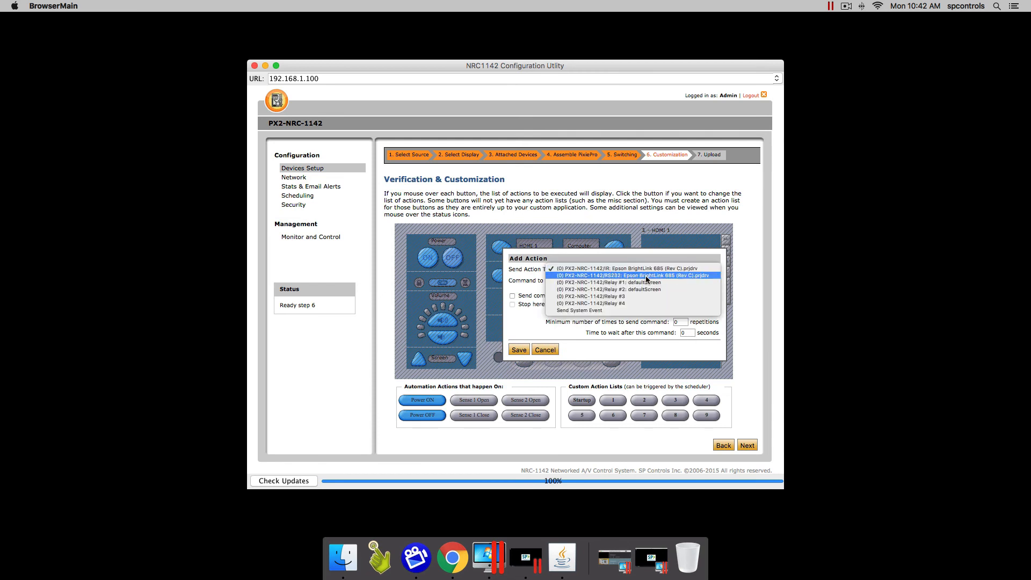
{"action": "left_click", "coordinate": [646, 276]}
{"action": "left_click", "coordinate": [608, 282]}
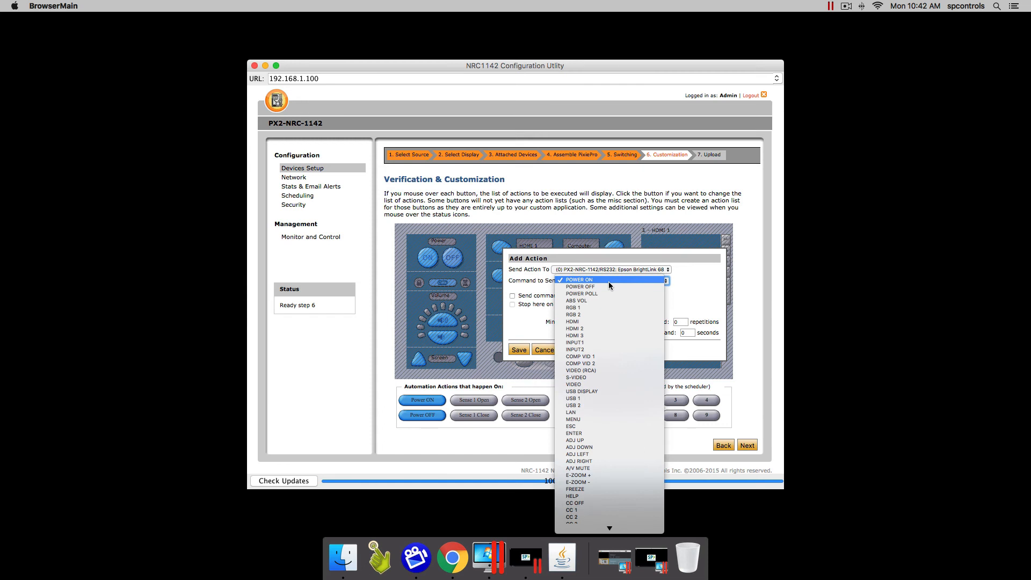
{"action": "scroll", "coordinate": [613, 365], "scroll_direction": "down", "scroll_amount": 5}
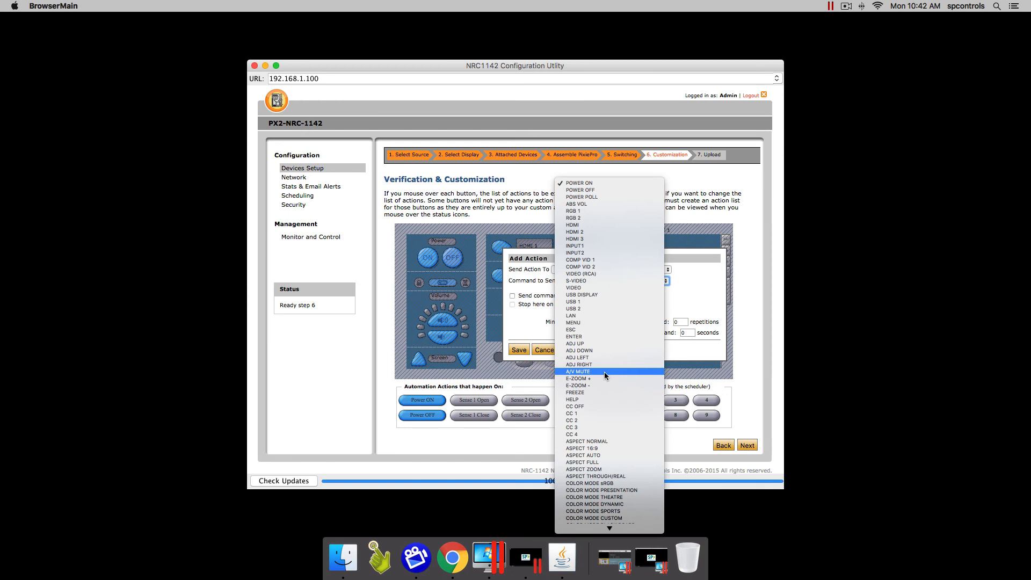
{"action": "left_click", "coordinate": [605, 371]}
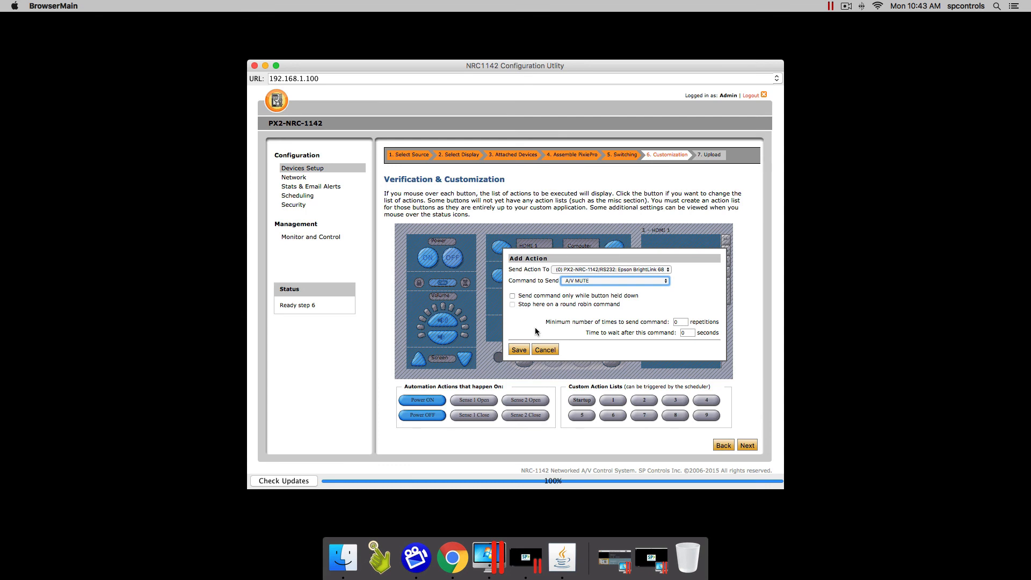
{"action": "left_click", "coordinate": [516, 351]}
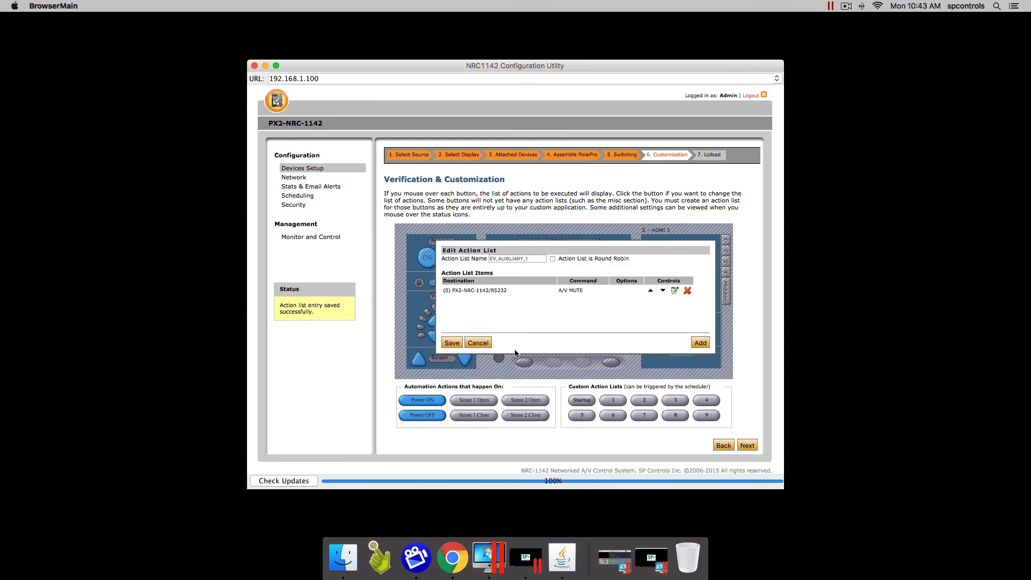
{"action": "left_click", "coordinate": [452, 342]}
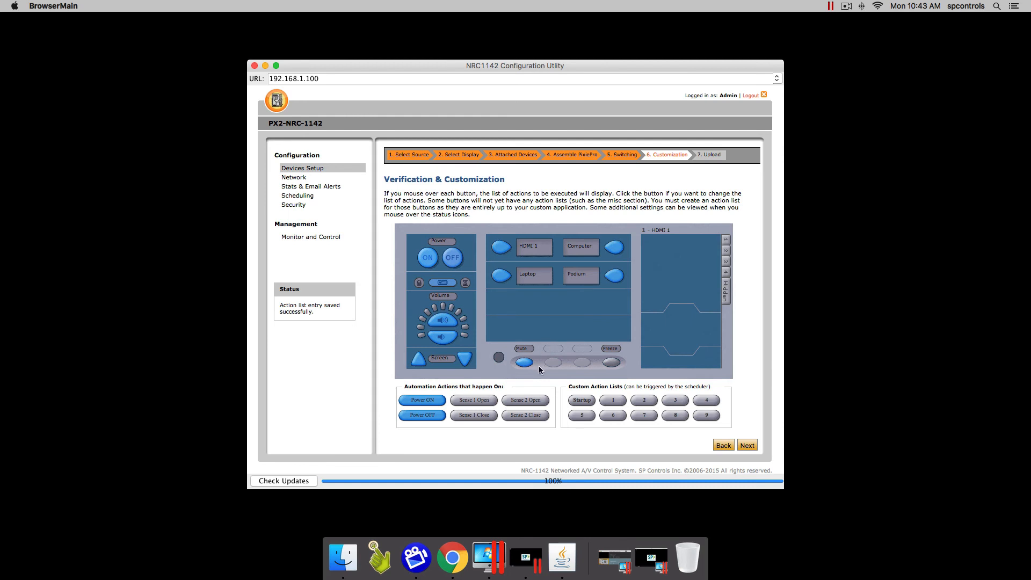
{"action": "mouse_move", "coordinate": [525, 368]}
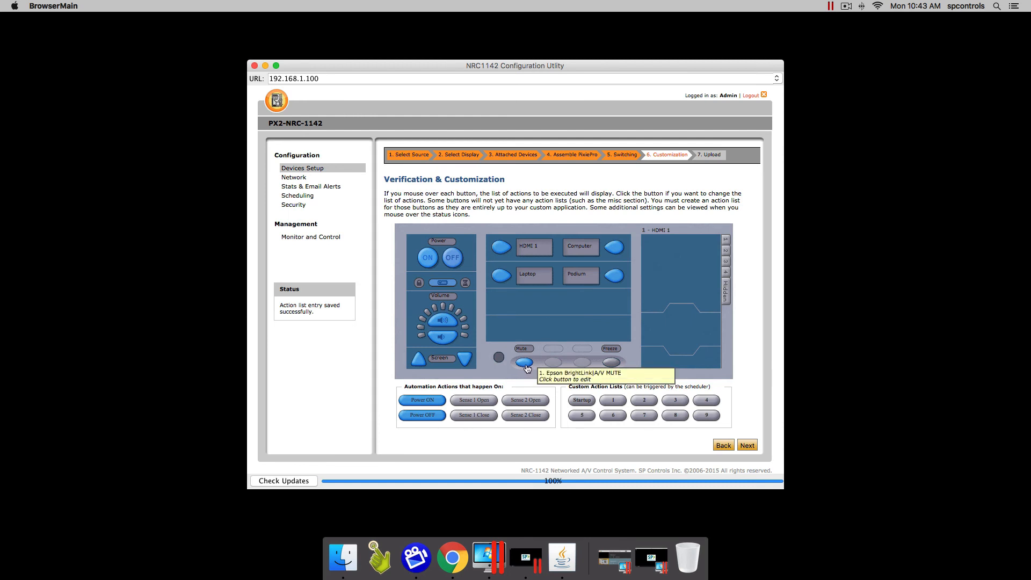
Give the Freeze button an RS232 Epson BrightLink FREEZE action and save its list
{"action": "left_click", "coordinate": [610, 361]}
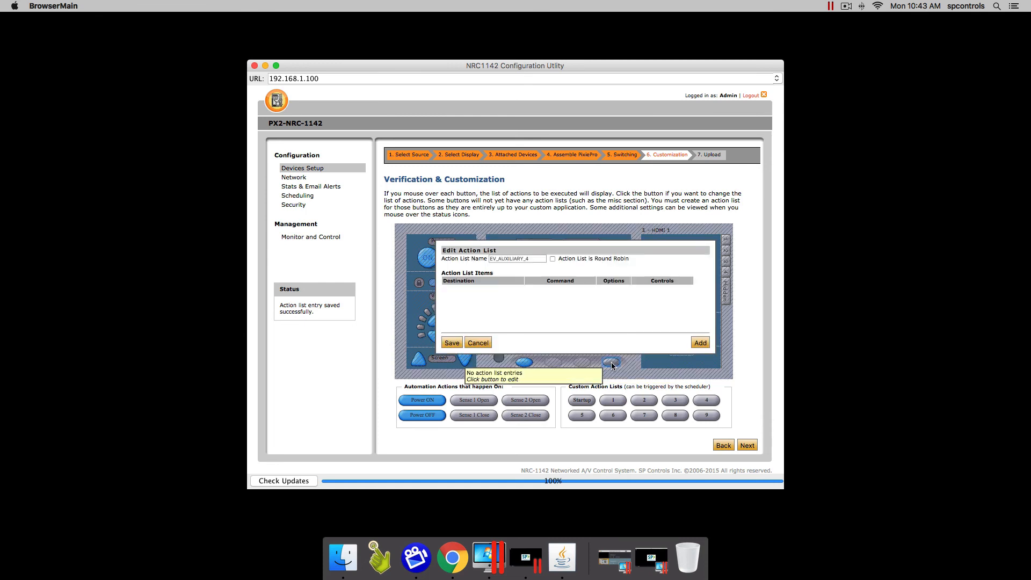
{"action": "left_click", "coordinate": [700, 342]}
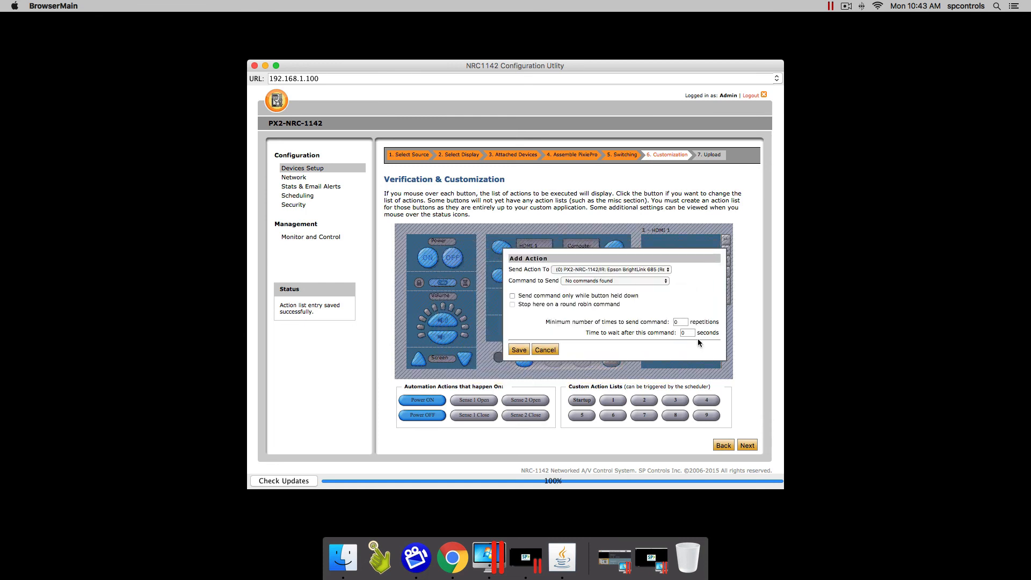
{"action": "left_click", "coordinate": [635, 269]}
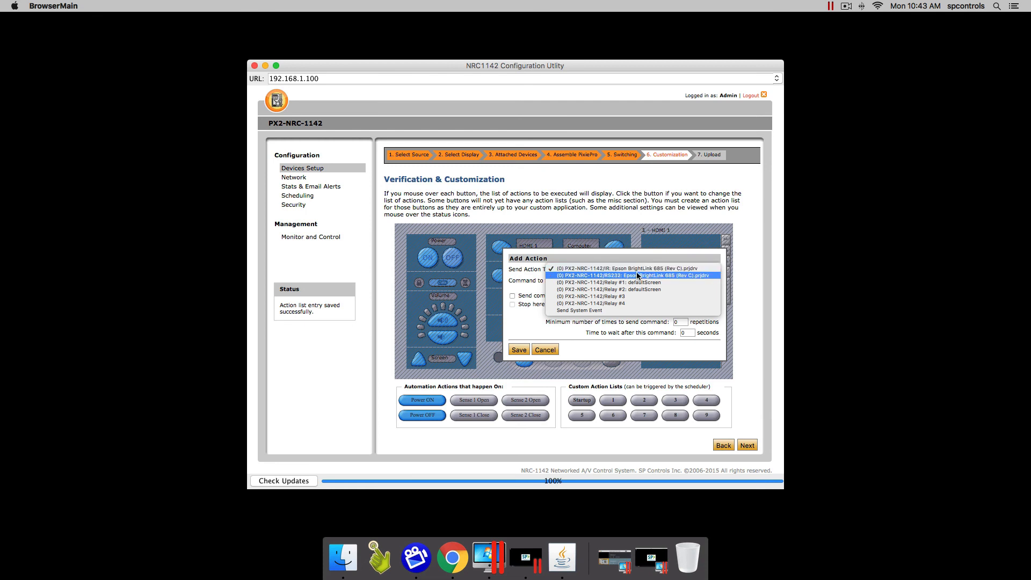
{"action": "left_click", "coordinate": [644, 275]}
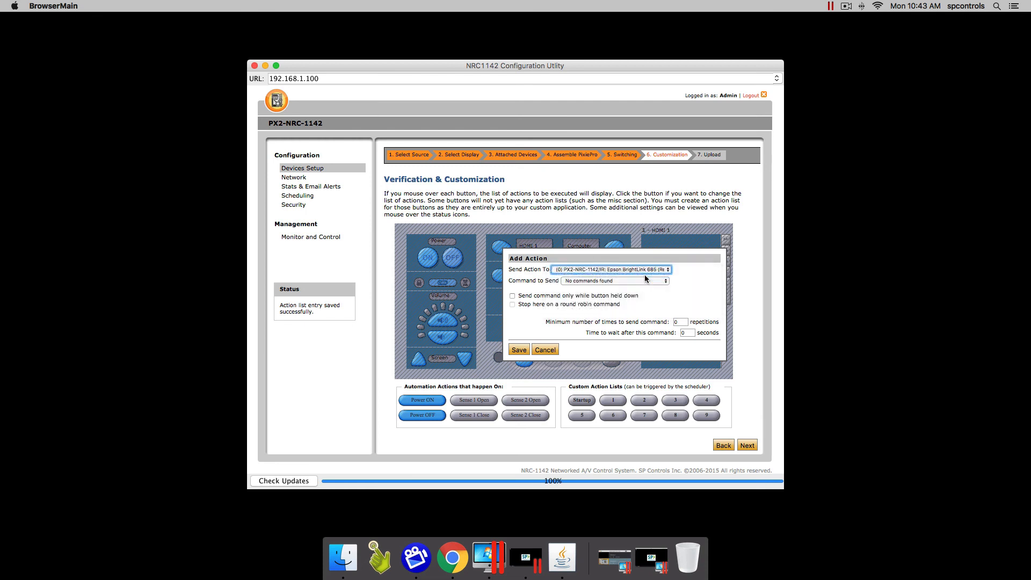
{"action": "left_click", "coordinate": [603, 283]}
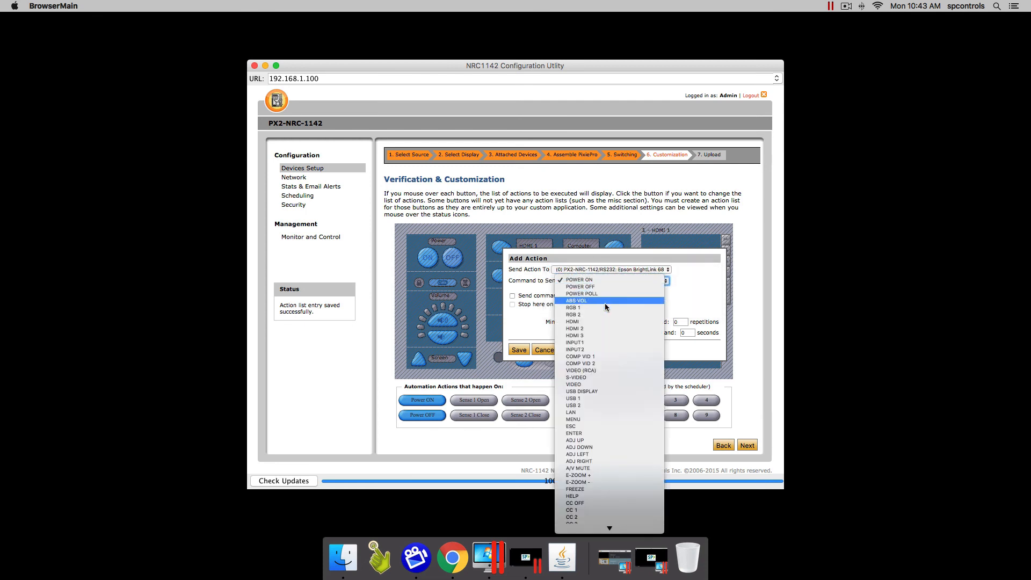
{"action": "scroll", "coordinate": [613, 374], "scroll_direction": "down", "scroll_amount": 3}
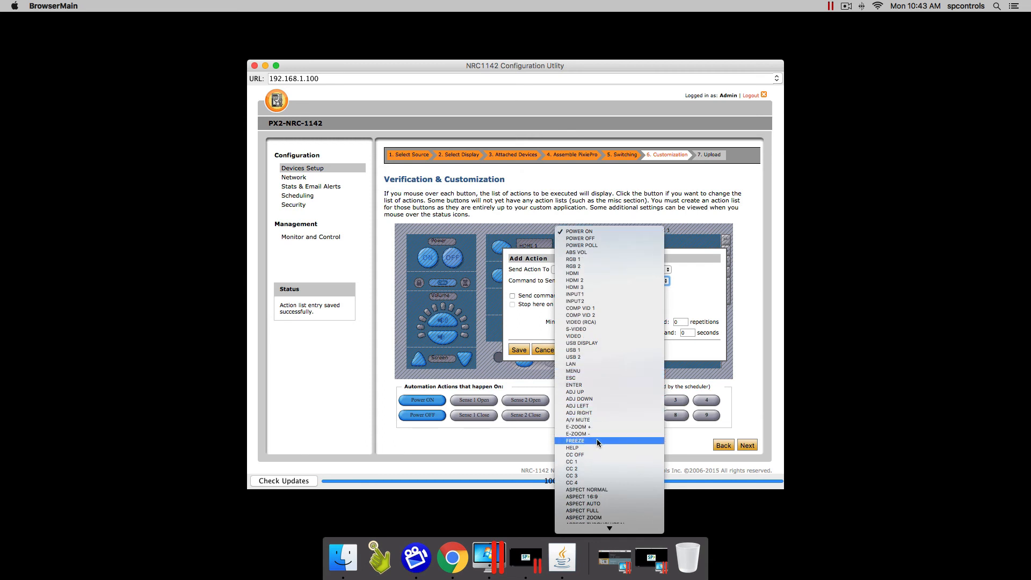
{"action": "left_click", "coordinate": [597, 441]}
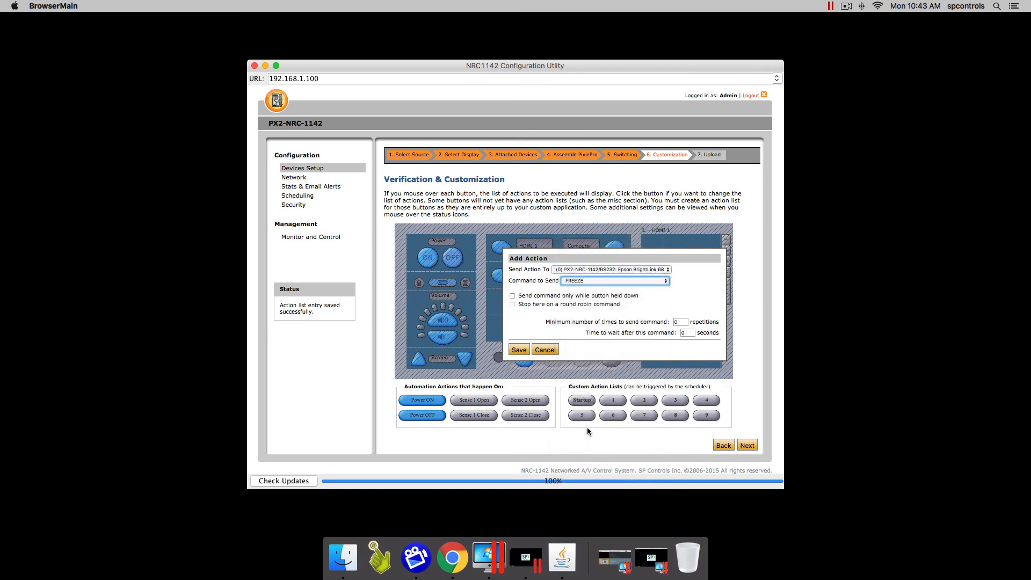
{"action": "left_click", "coordinate": [523, 349]}
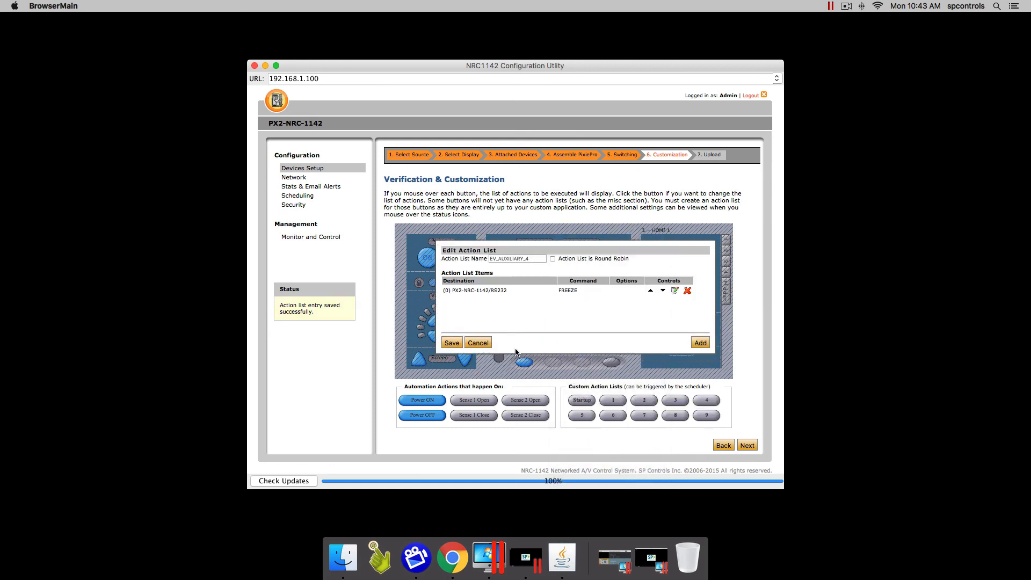
{"action": "left_click", "coordinate": [450, 343]}
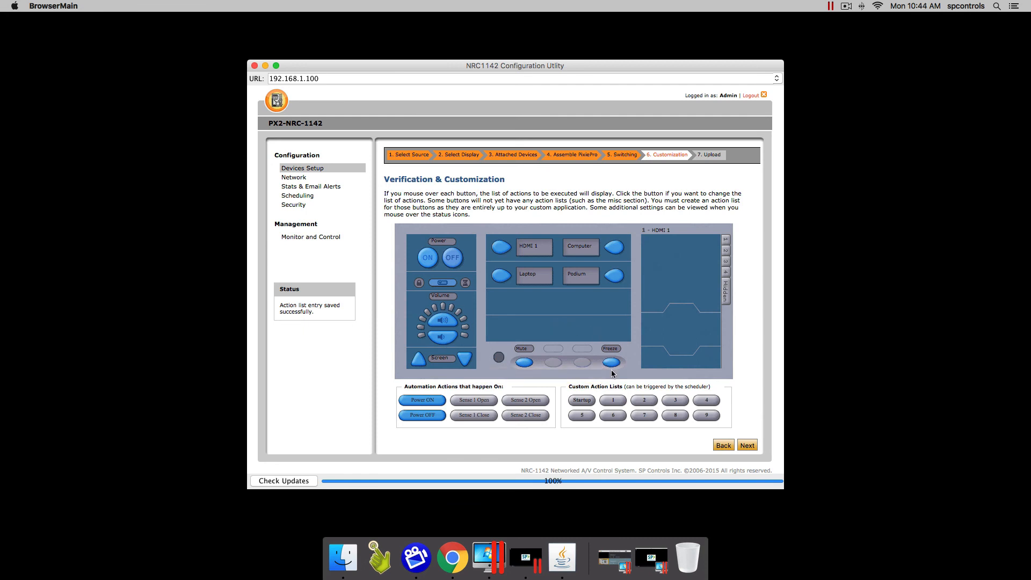
Proceed to step 7, Upload Configuration
{"action": "mouse_move", "coordinate": [521, 365]}
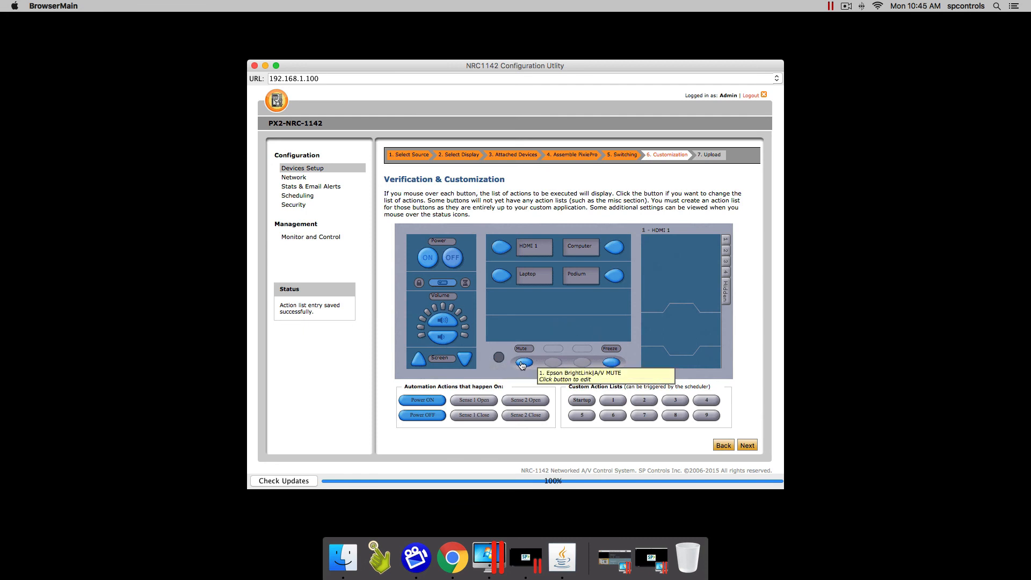
{"action": "mouse_move", "coordinate": [616, 278]}
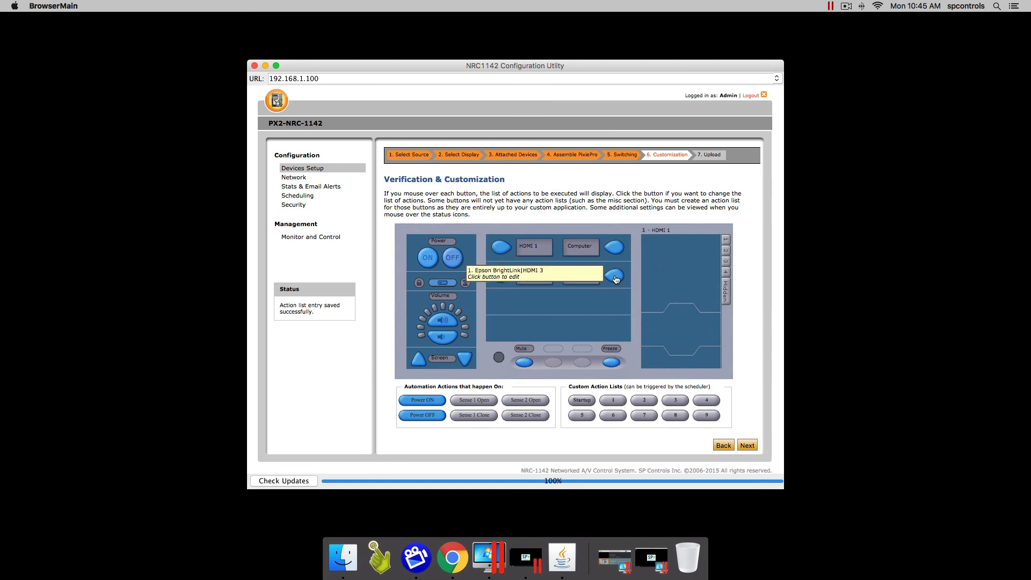
{"action": "left_click", "coordinate": [747, 445]}
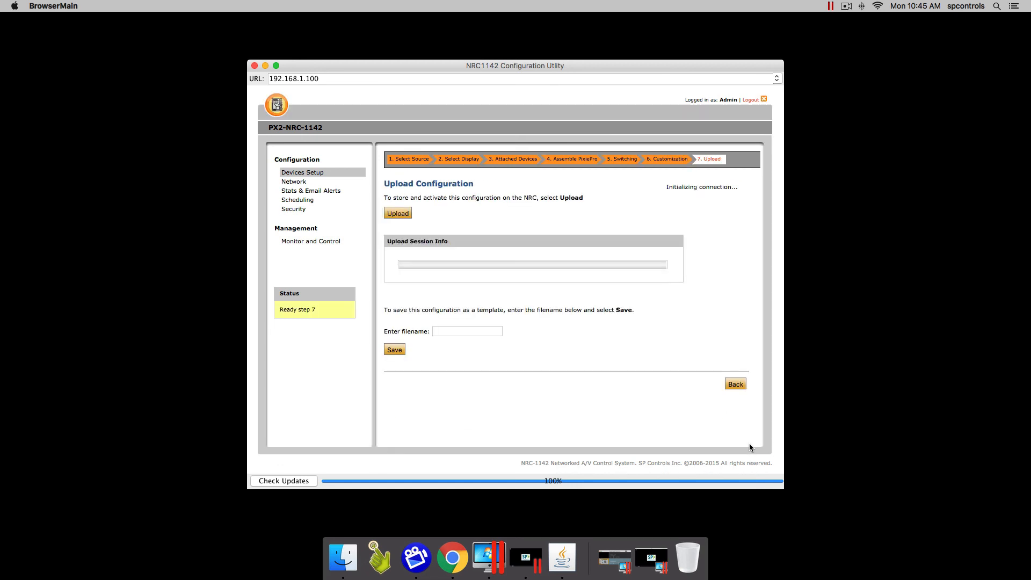
Save the configuration as template 'NRC Test Setup' and start the upload to the NRC
{"action": "left_click", "coordinate": [435, 331]}
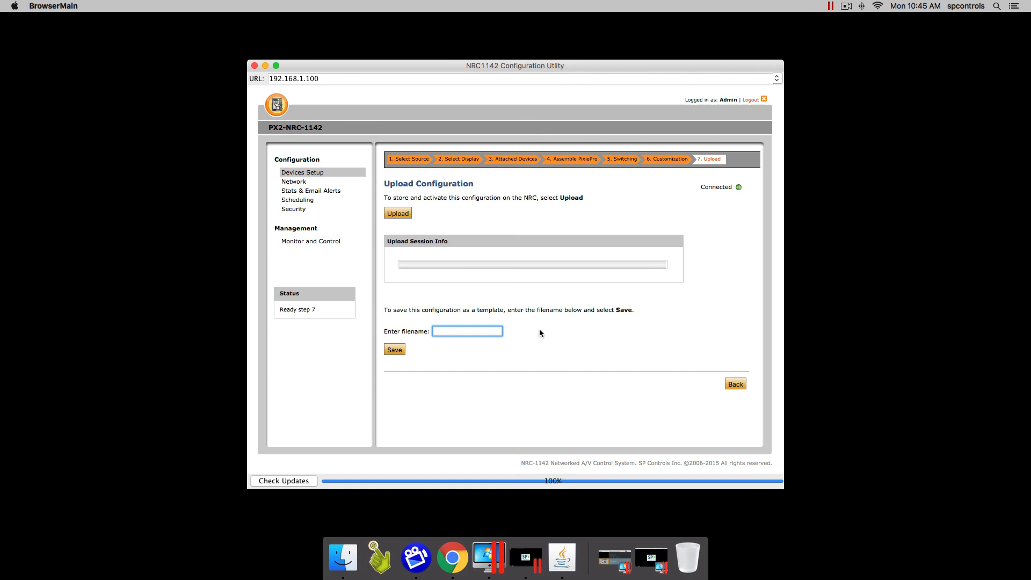
{"action": "type", "text": "NRC Test Setup"}
{"action": "left_click", "coordinate": [390, 351]}
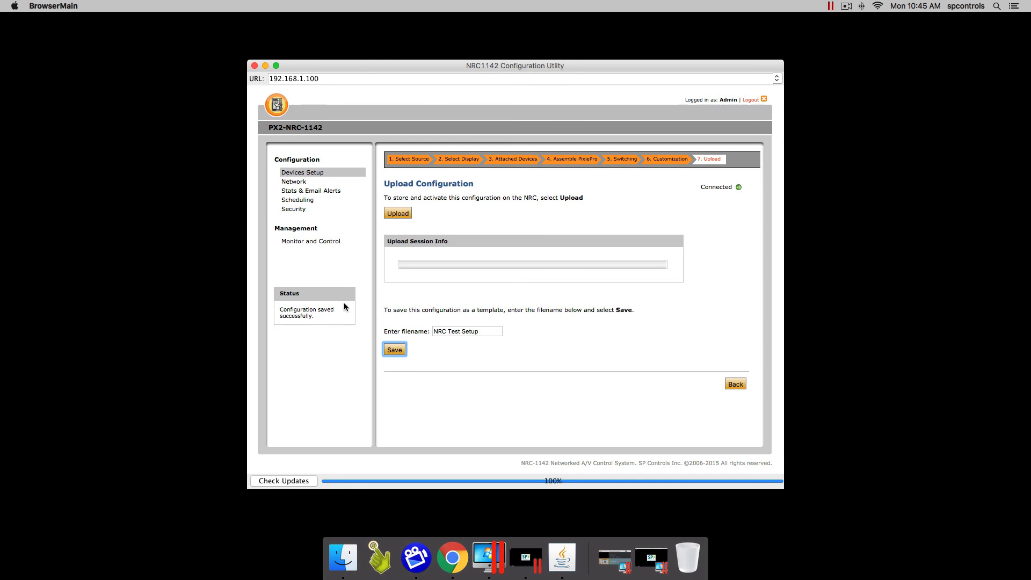
{"action": "left_click", "coordinate": [401, 215]}
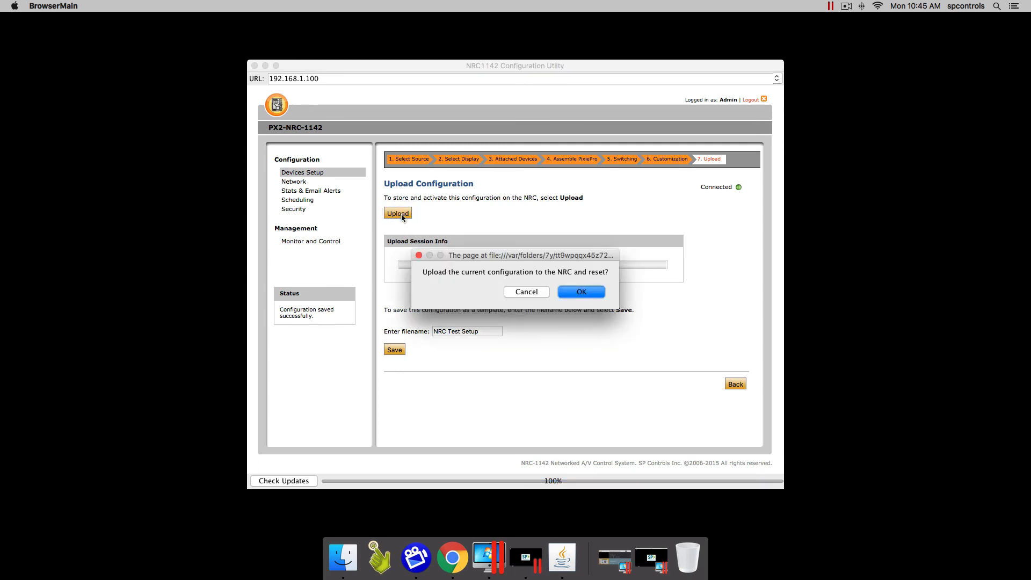
Confirm the upload and NRC reset, then go to the Monitor and Control page
{"action": "left_click", "coordinate": [582, 293]}
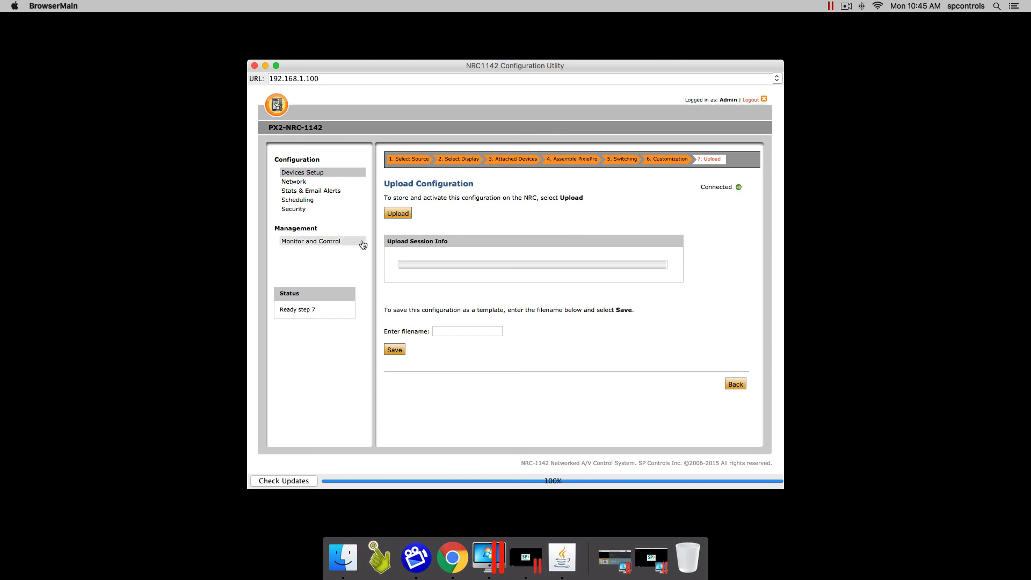
{"action": "left_click", "coordinate": [346, 245]}
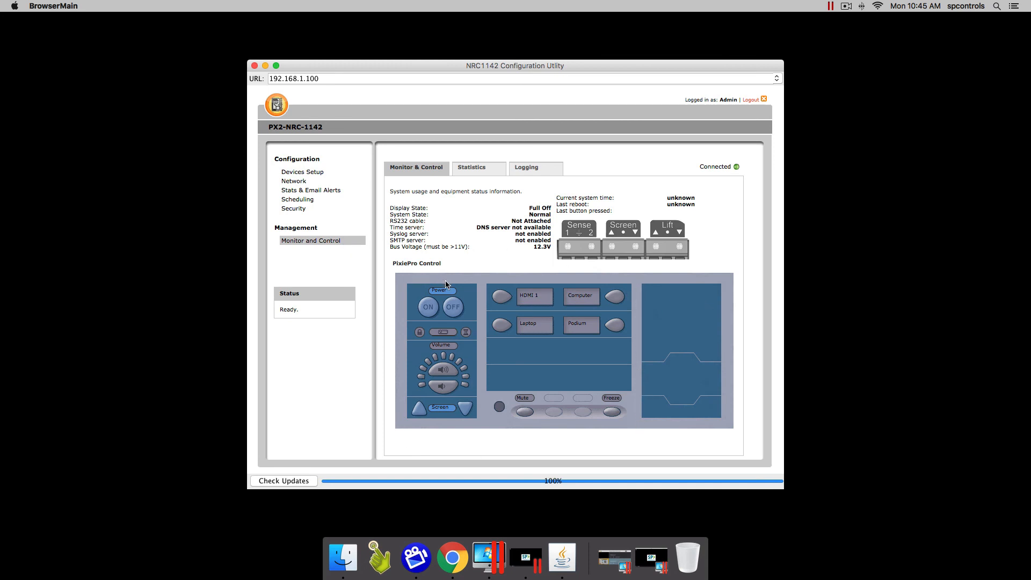
Power the projector on from PixiePro Control, then lower and raise the volume twice each
{"action": "left_click", "coordinate": [429, 312]}
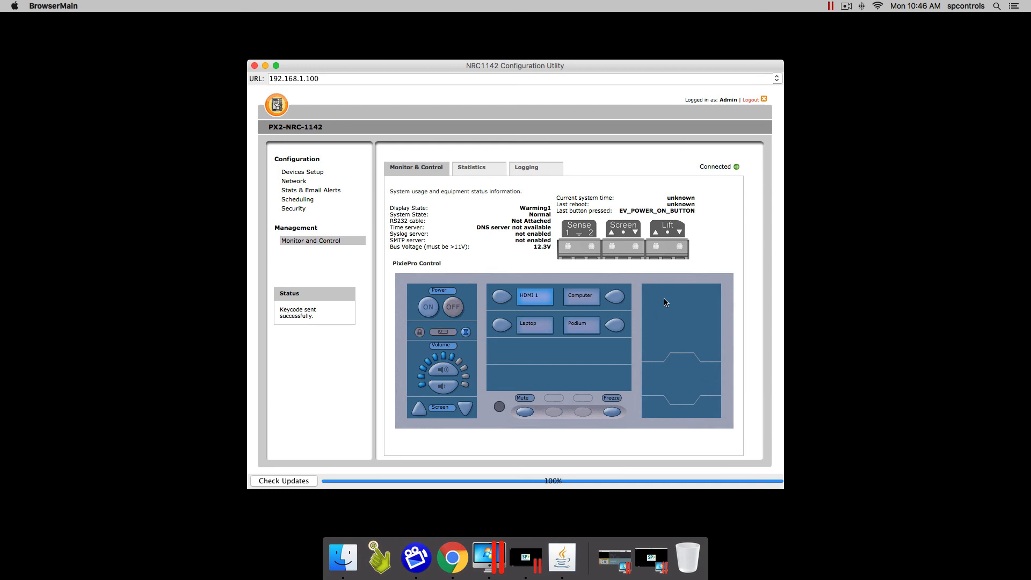
{"action": "left_click", "coordinate": [444, 389]}
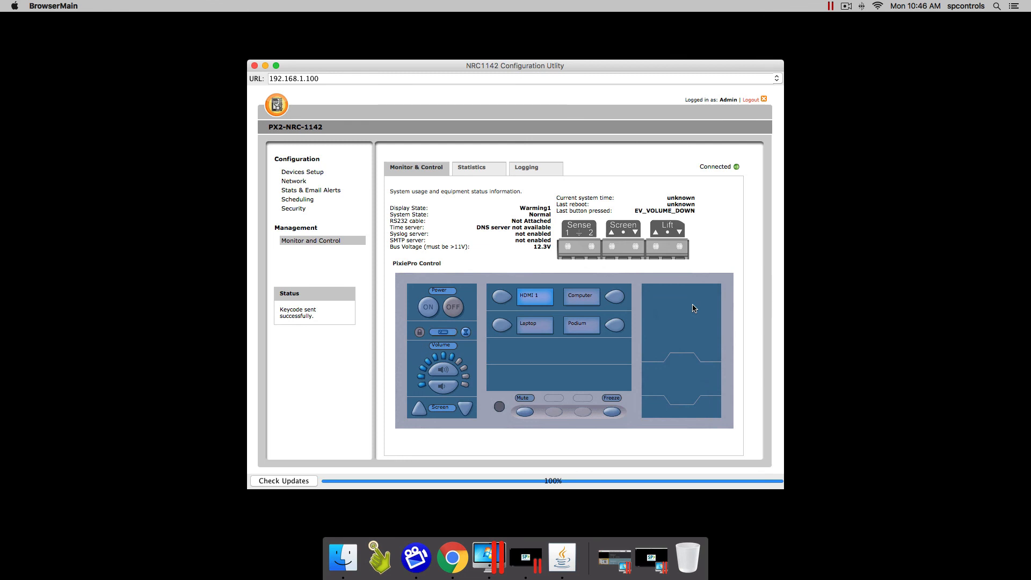
{"action": "left_click", "coordinate": [446, 387]}
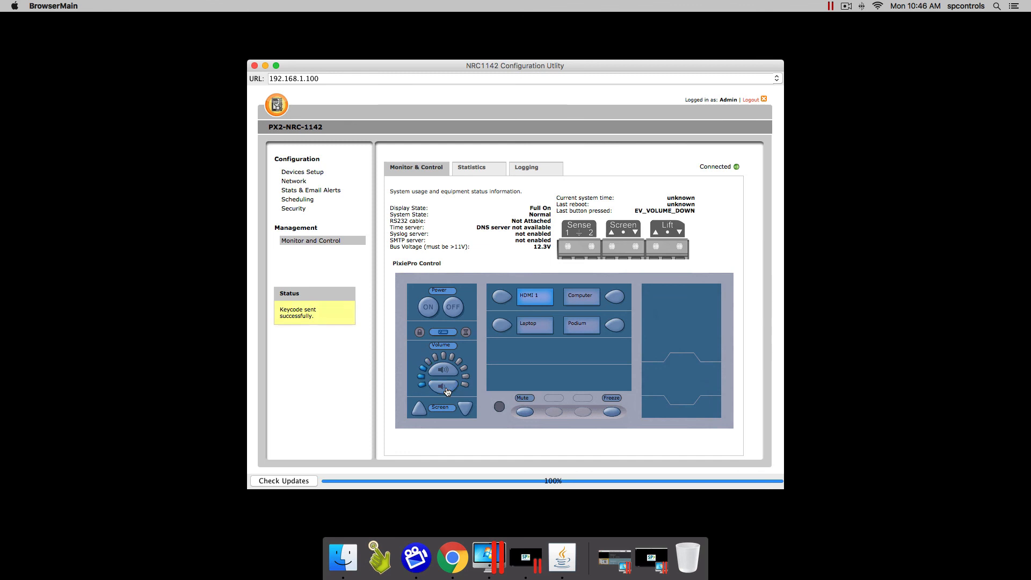
{"action": "left_click", "coordinate": [444, 368]}
{"action": "left_click", "coordinate": [445, 368]}
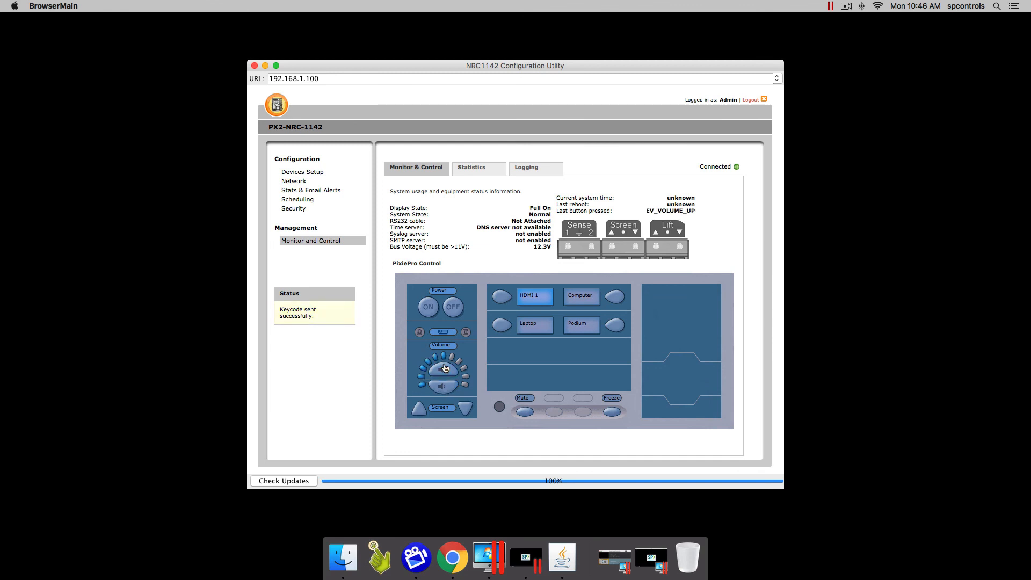
Switch sources to Podium and back to HDMI 1, power off, and log out
{"action": "left_click", "coordinate": [616, 297]}
{"action": "left_click", "coordinate": [616, 325]}
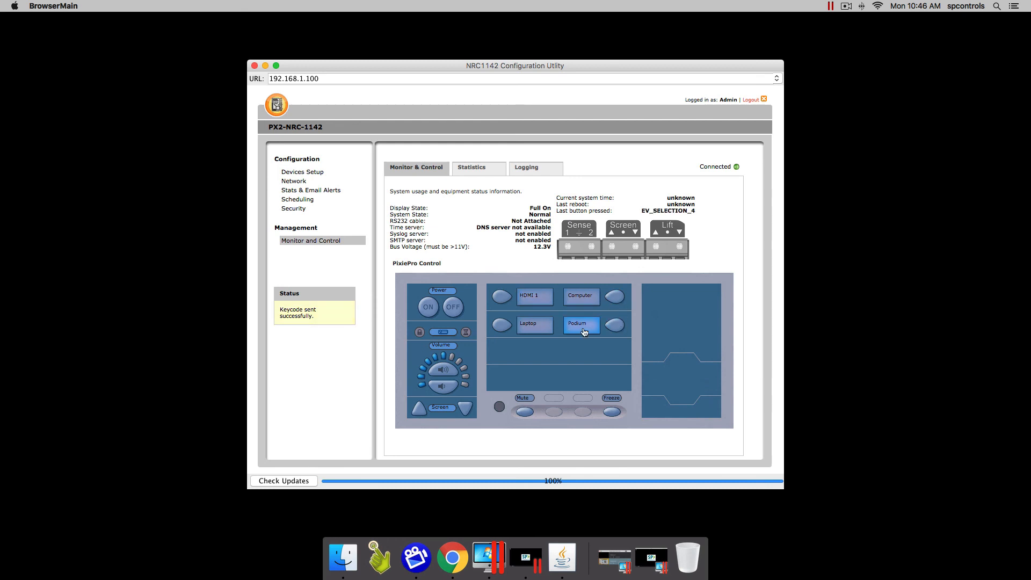
{"action": "left_click", "coordinate": [509, 327]}
{"action": "left_click", "coordinate": [502, 299]}
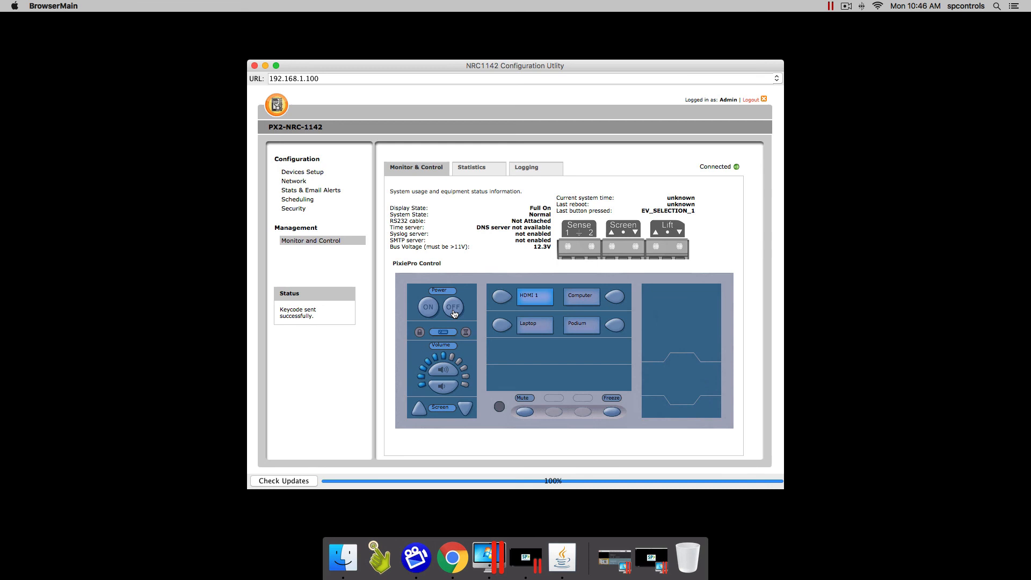
{"action": "left_click", "coordinate": [453, 309]}
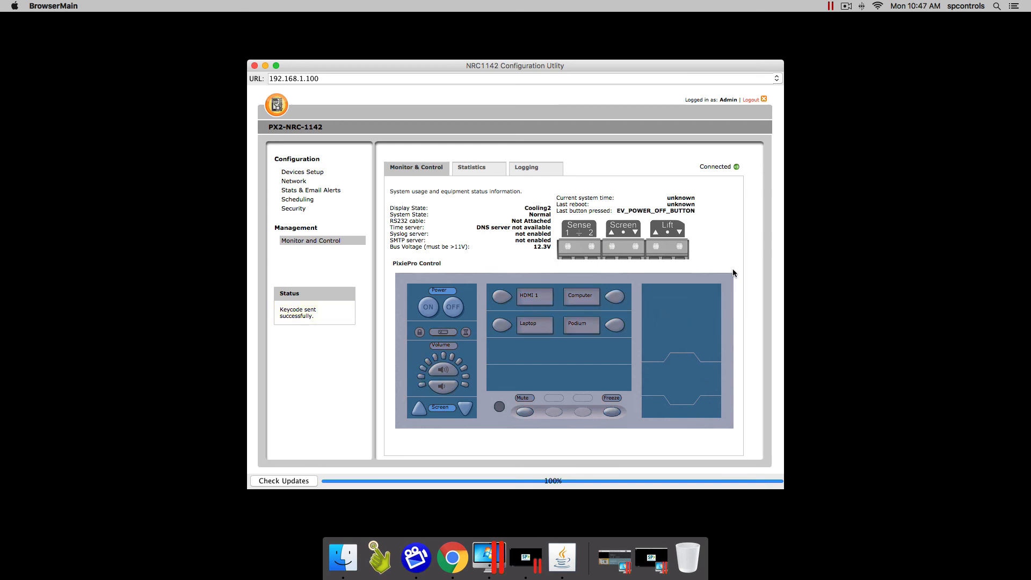
{"action": "left_click", "coordinate": [751, 101]}
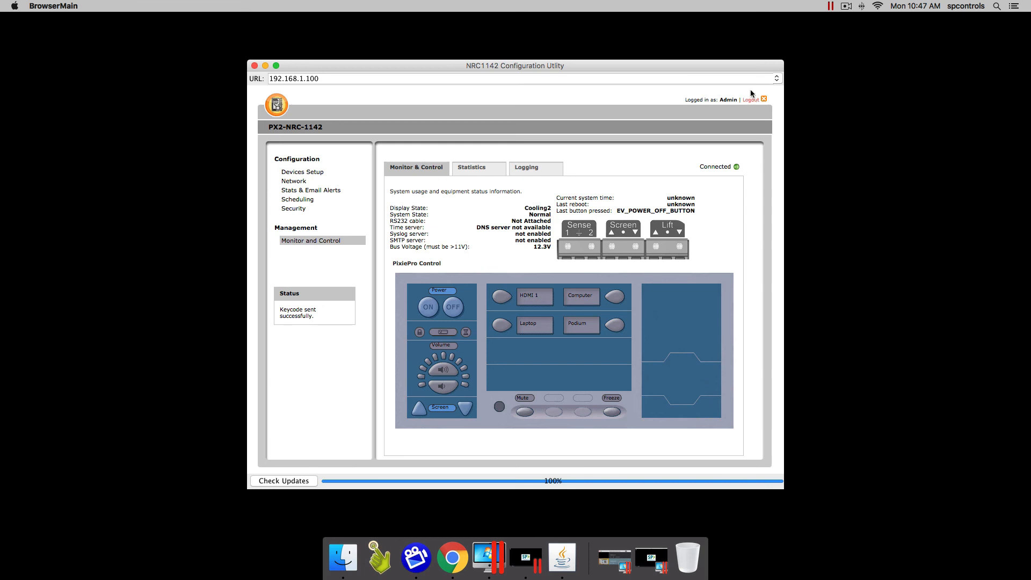